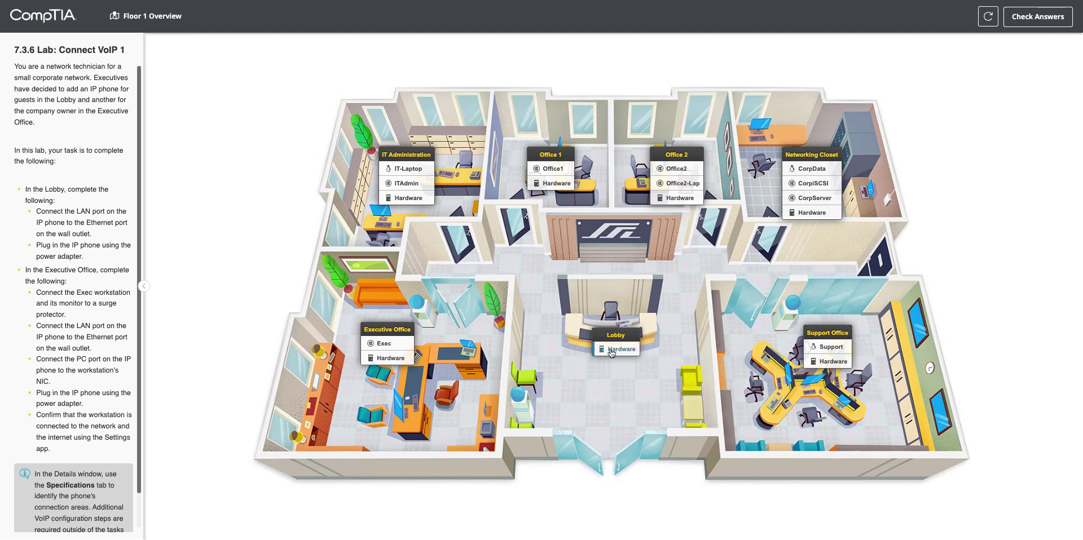
- In the Lobby's hardware workspace, select an IP Phone from the Phones shelf
click(611, 351)
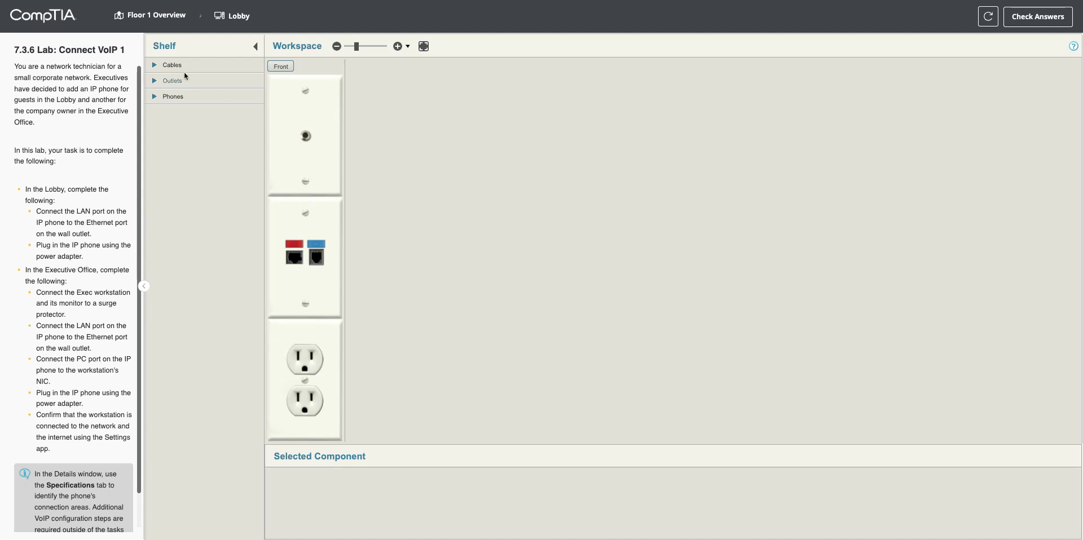
click(155, 97)
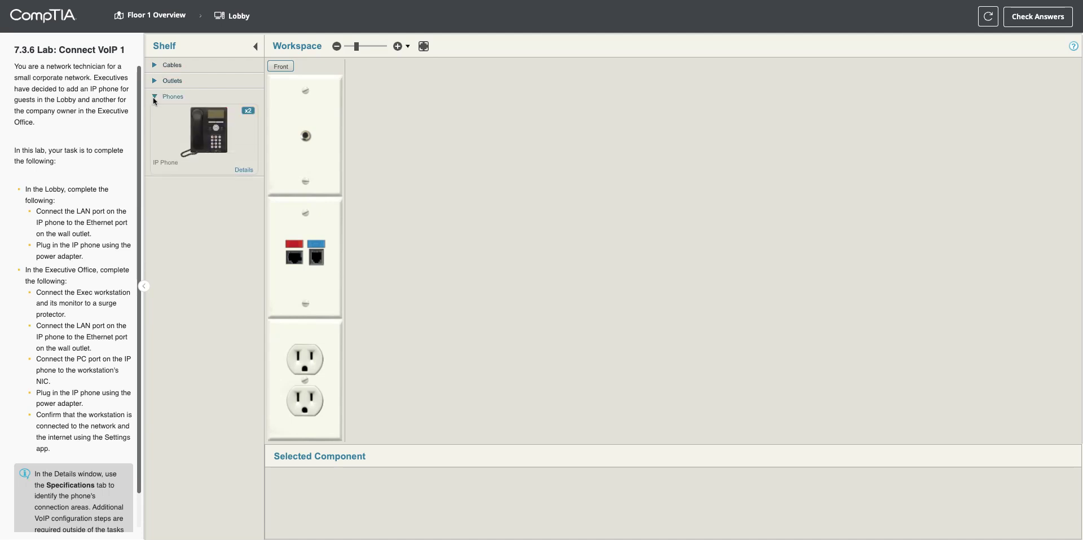
click(204, 134)
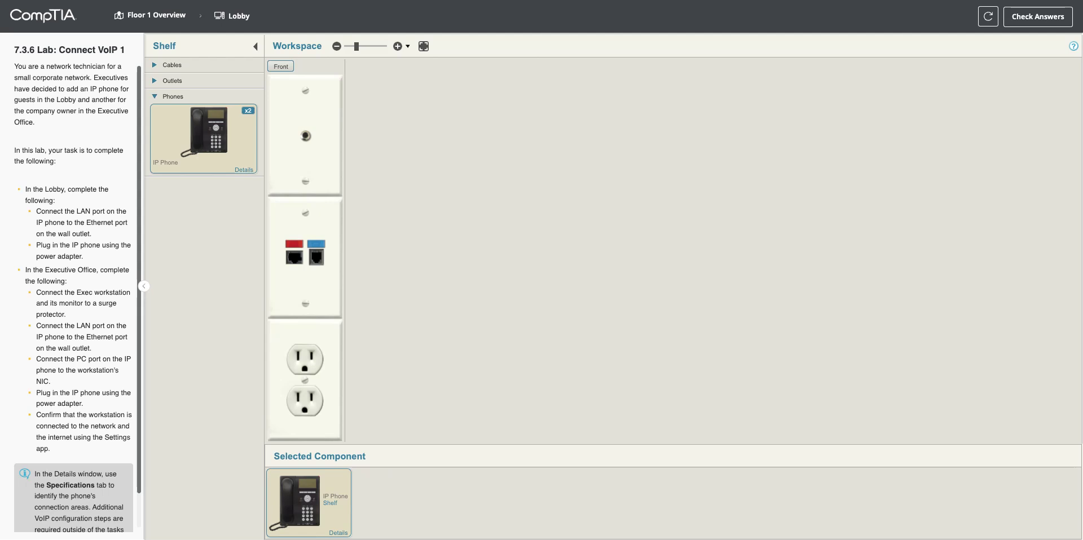
- Place the IP phone in the Lobby, turn it to its back, and zoom in on its rear ports
drag(308, 496, 600, 359)
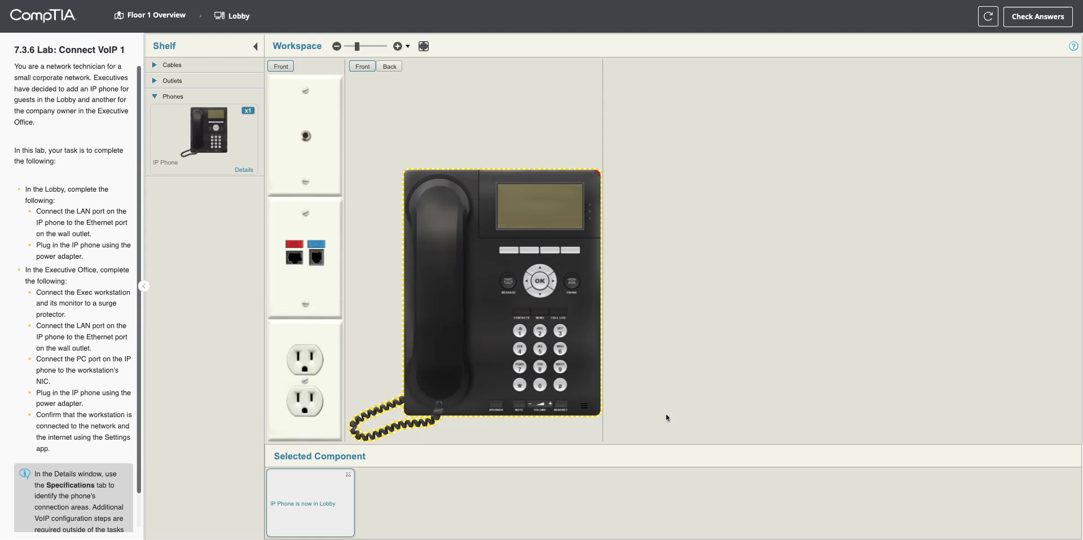
click(391, 68)
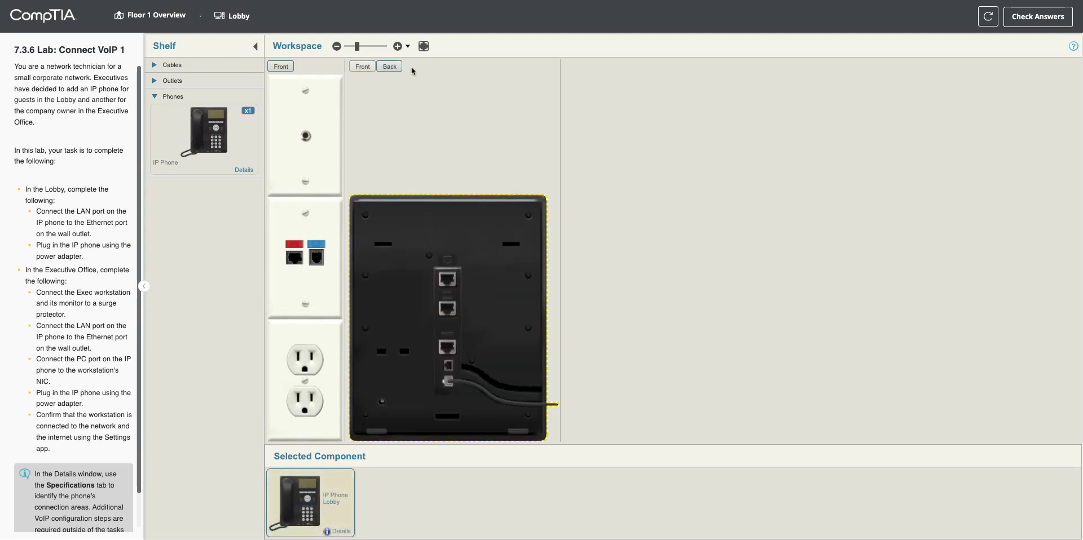
click(398, 47)
click(398, 47)
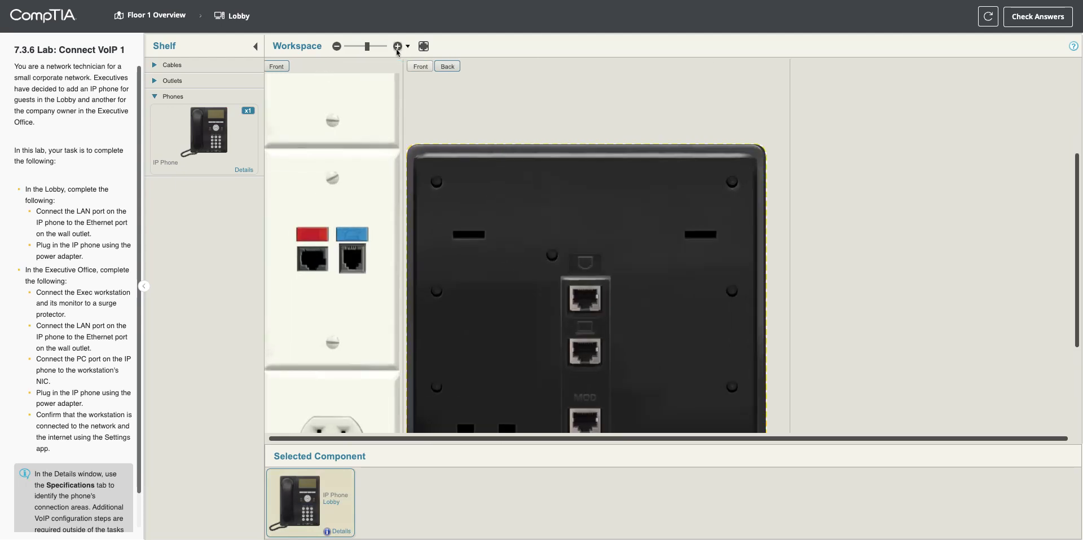
click(397, 47)
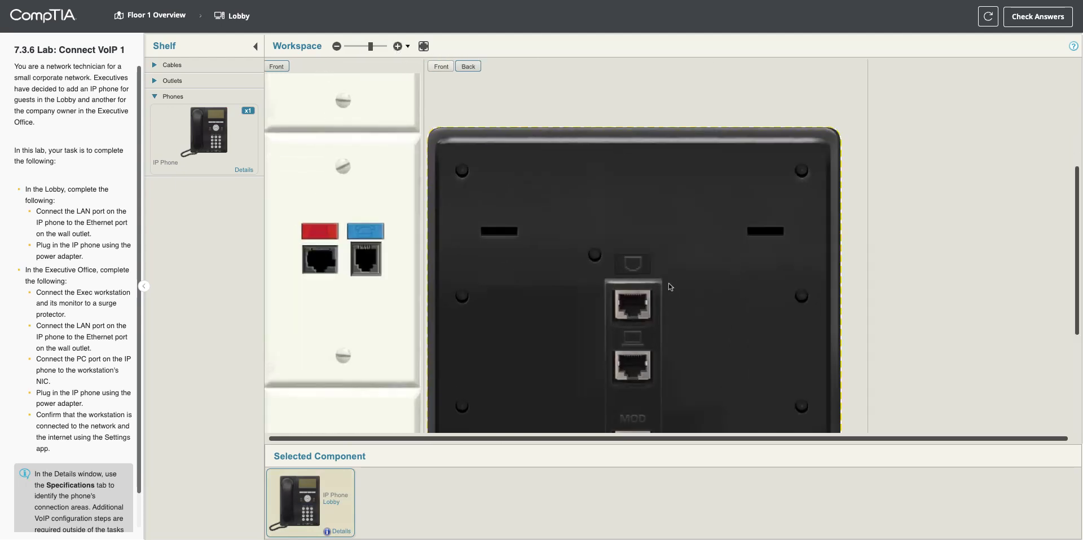
scroll(659, 327, down, 3)
scroll(658, 327, up, 2)
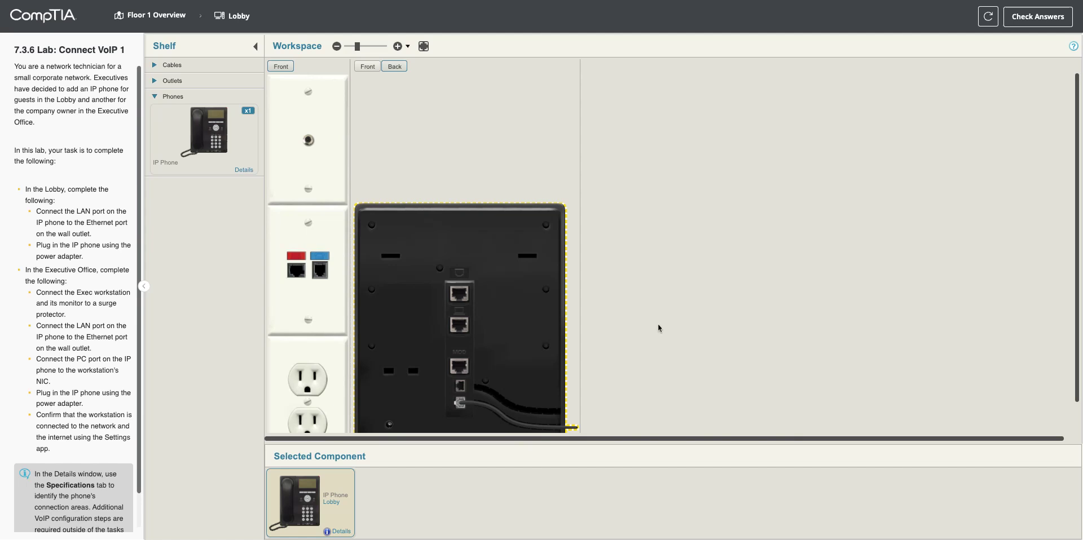
scroll(658, 328, up, 1)
scroll(659, 327, up, 1)
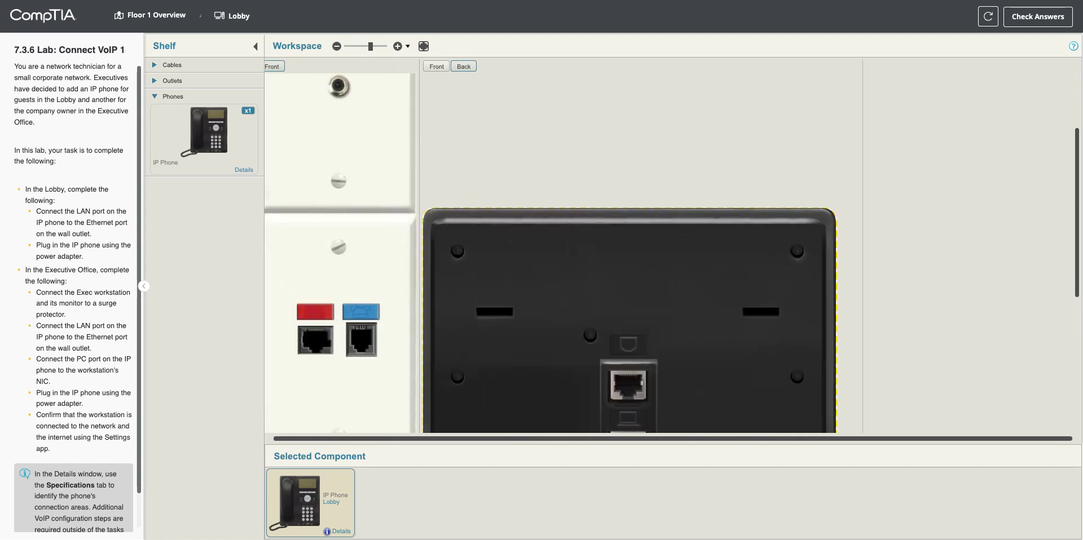
scroll(1076, 216, down, 3)
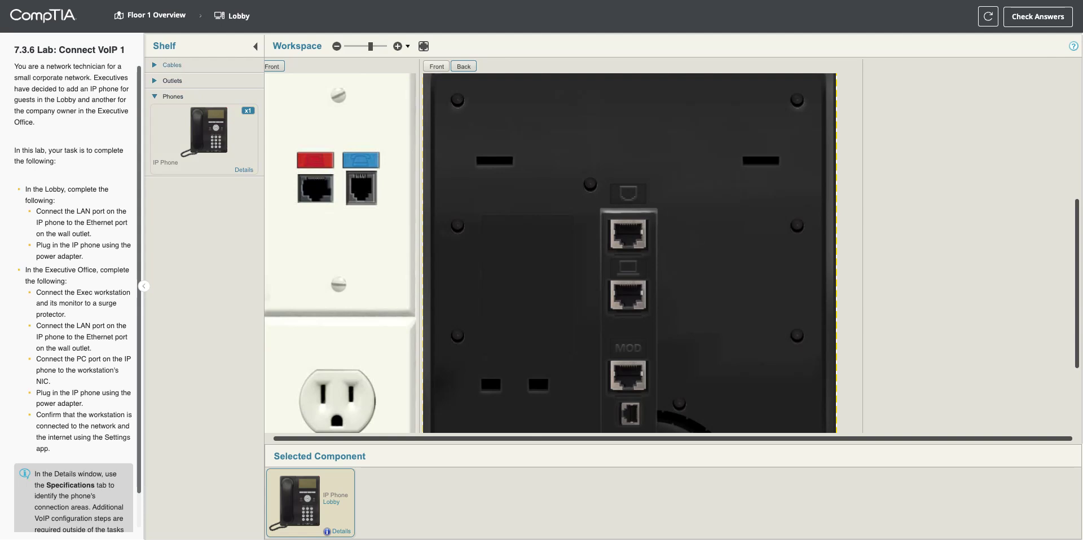
- Run a Cat6a RJ45 cable from the Lobby wall Ethernet jack to the phone's LAN port
click(172, 65)
click(205, 99)
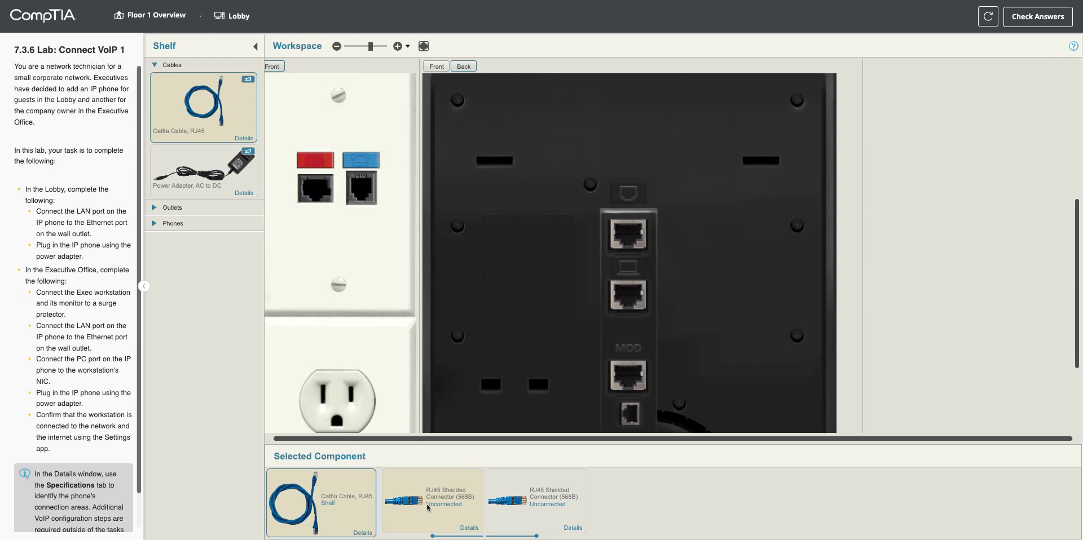
drag(427, 507, 339, 212)
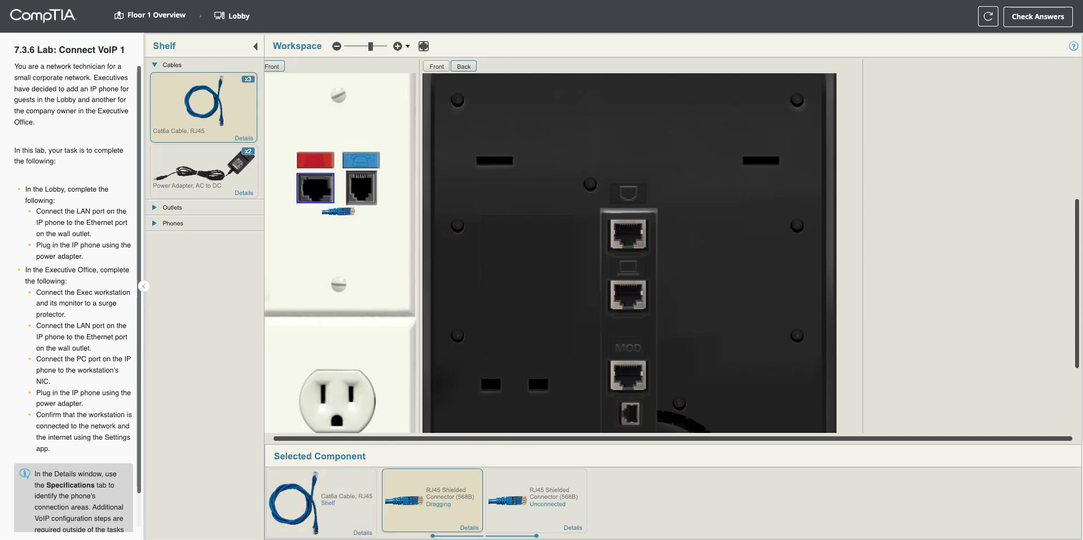
drag(338, 212, 314, 189)
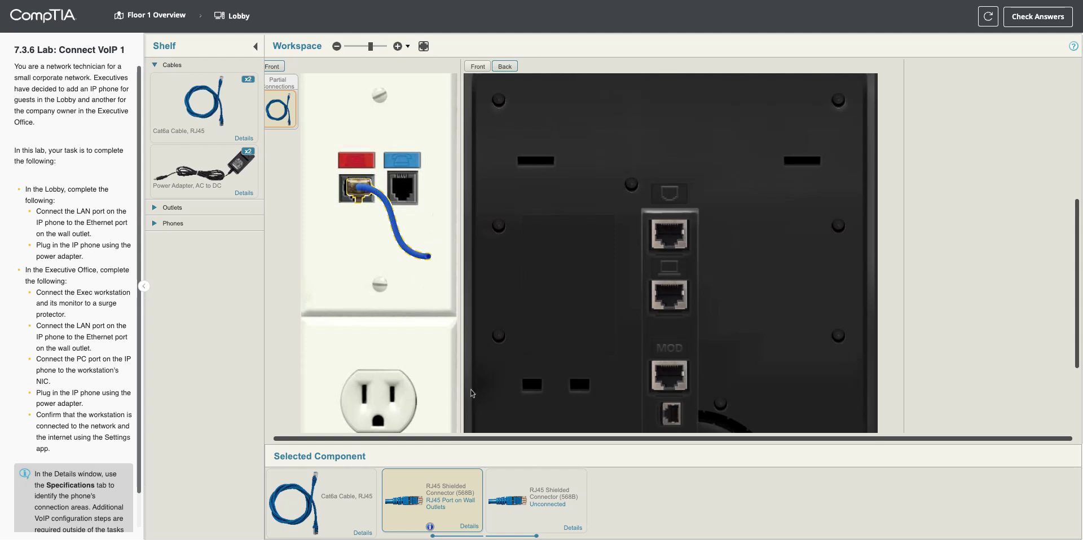
drag(533, 492, 693, 248)
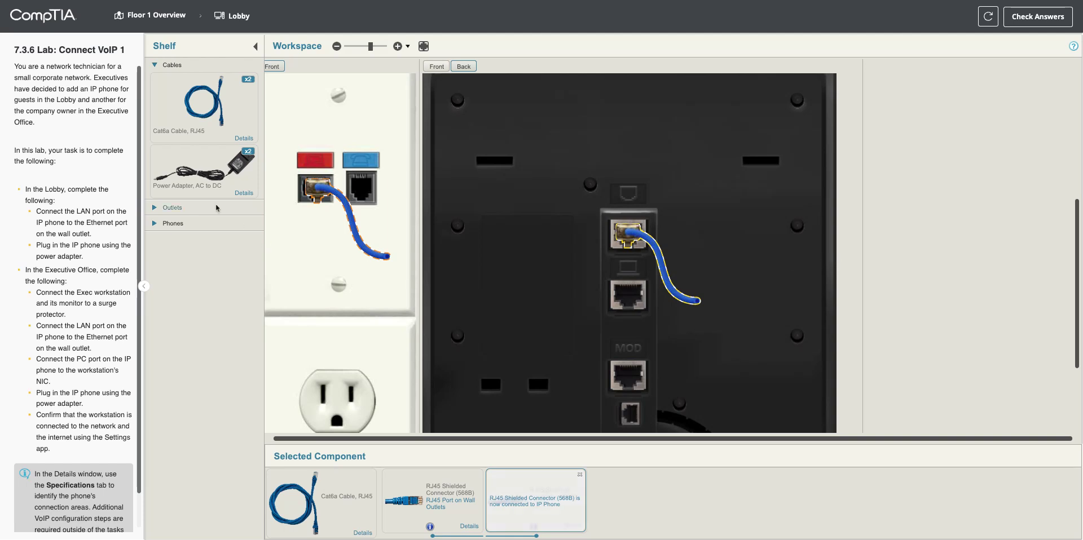
- Plug the AC-to-DC adapter's DC end into the phone and its AC end into the lower wall outlet
click(191, 180)
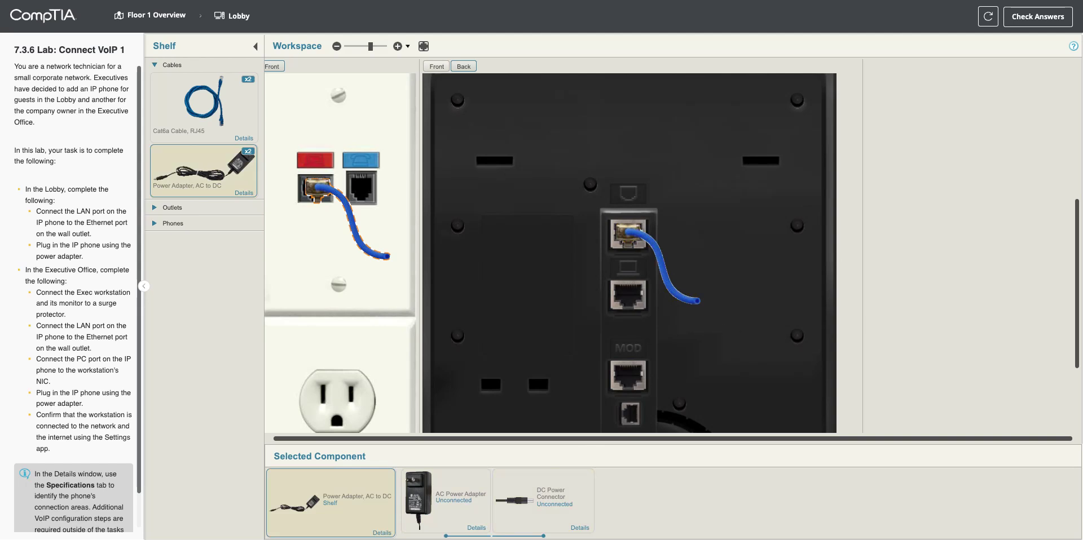
scroll(1076, 301, down, 3)
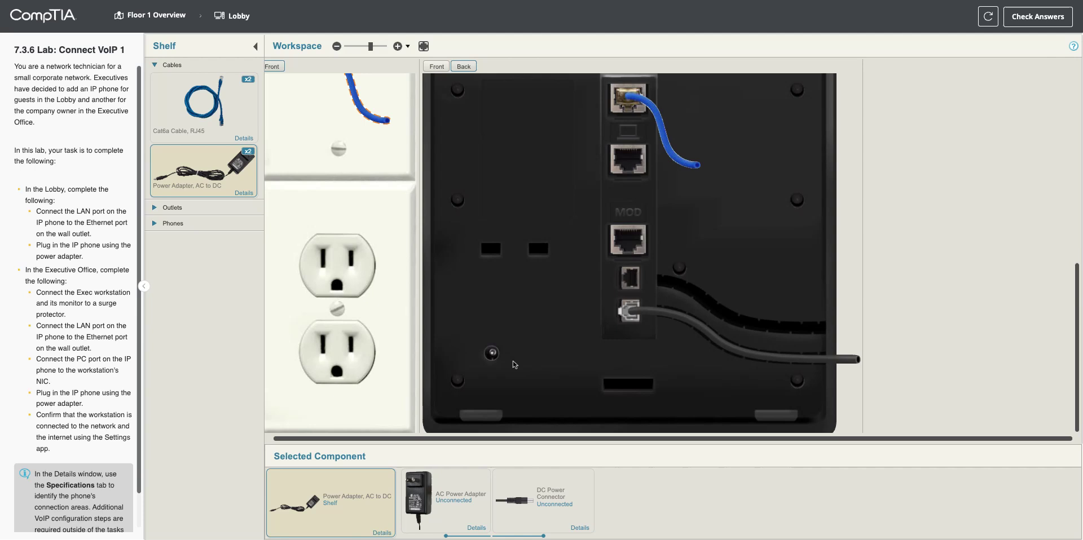
mouse_move(514, 499)
mouse_down()
mouse_move(495, 382)
mouse_move(510, 375)
mouse_move(491, 353)
mouse_up()
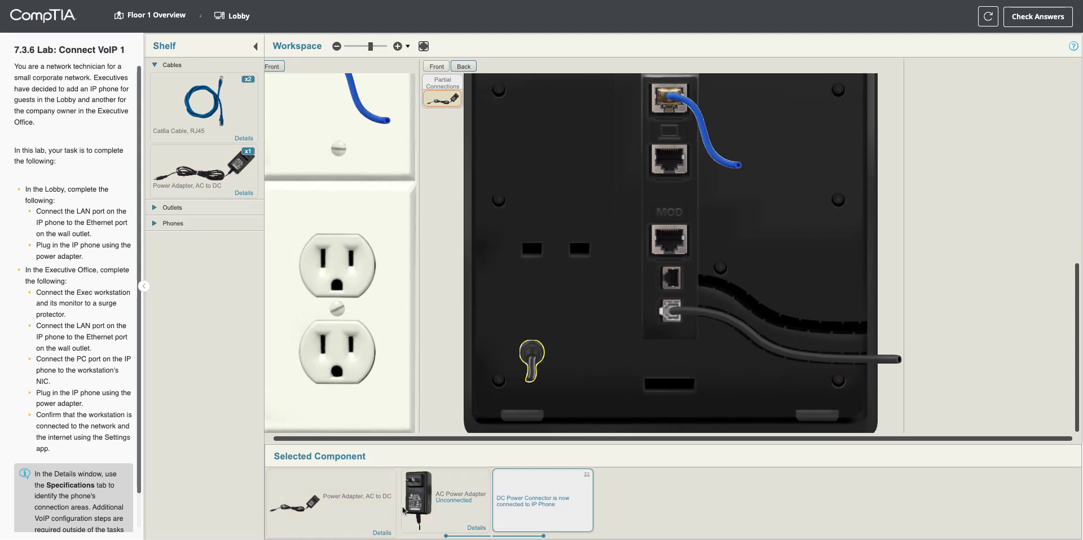
drag(421, 507, 344, 375)
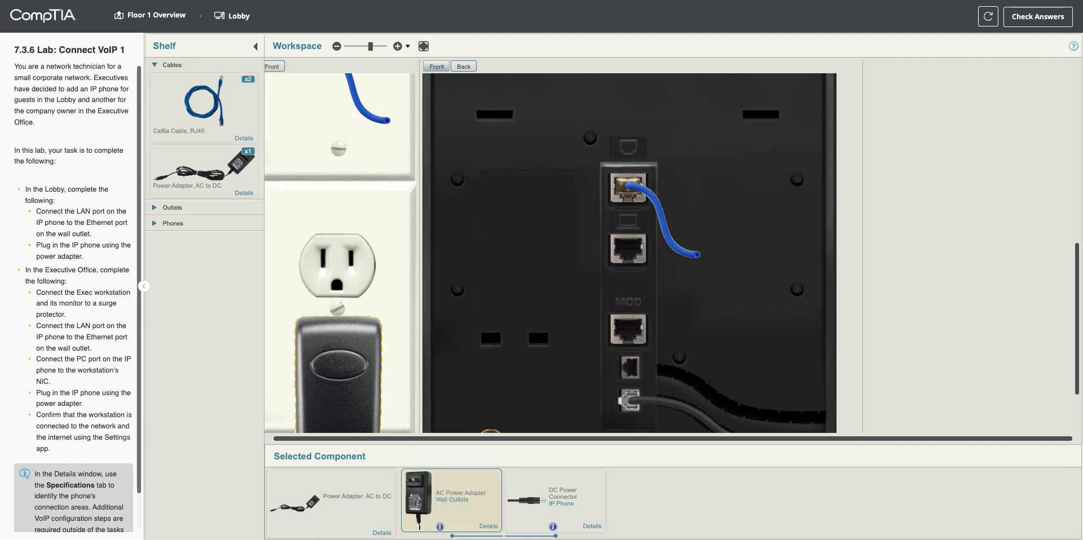
- Turn the Lobby phone to its front to see the lit Username prompt
click(437, 66)
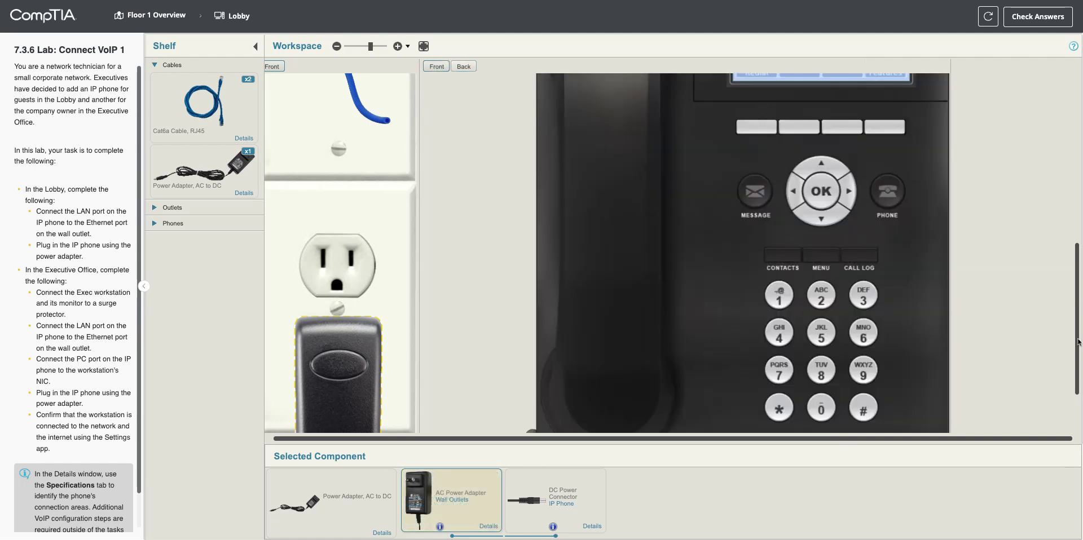
scroll(1076, 342, up, 3)
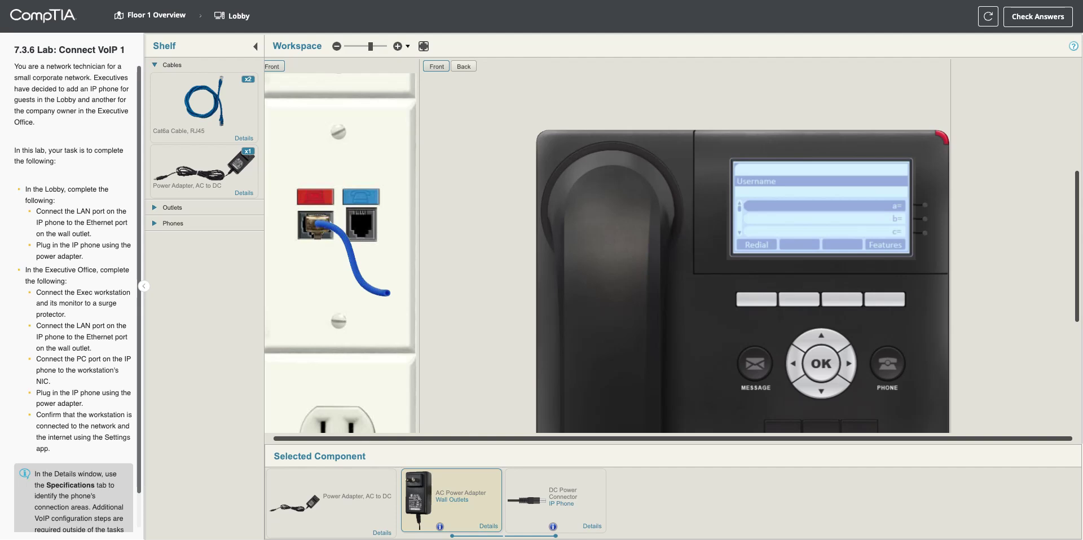
- Check answers to confirm the 25% score, then return to the Floor 1 overview
click(1050, 23)
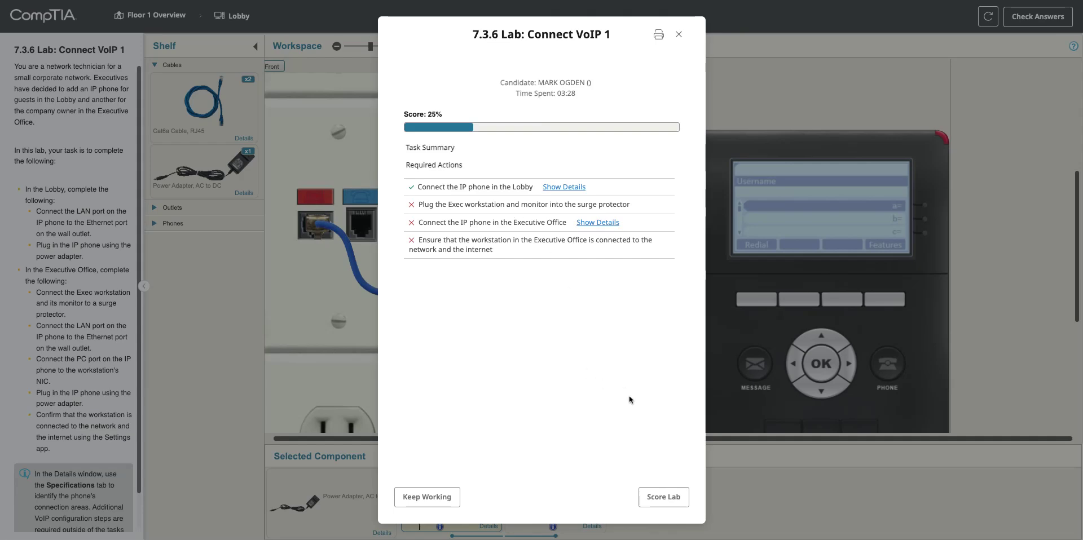
click(679, 34)
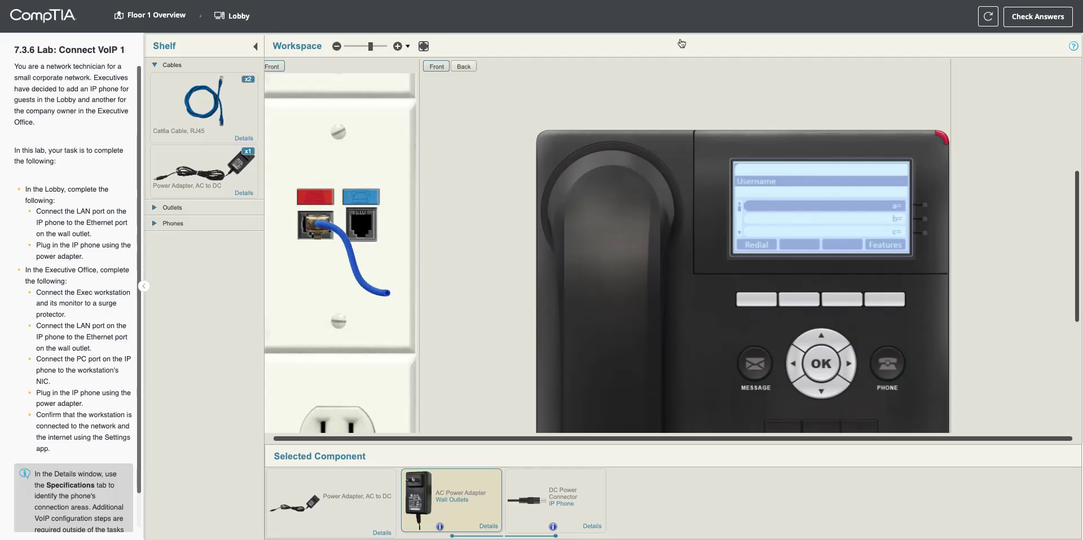
click(153, 17)
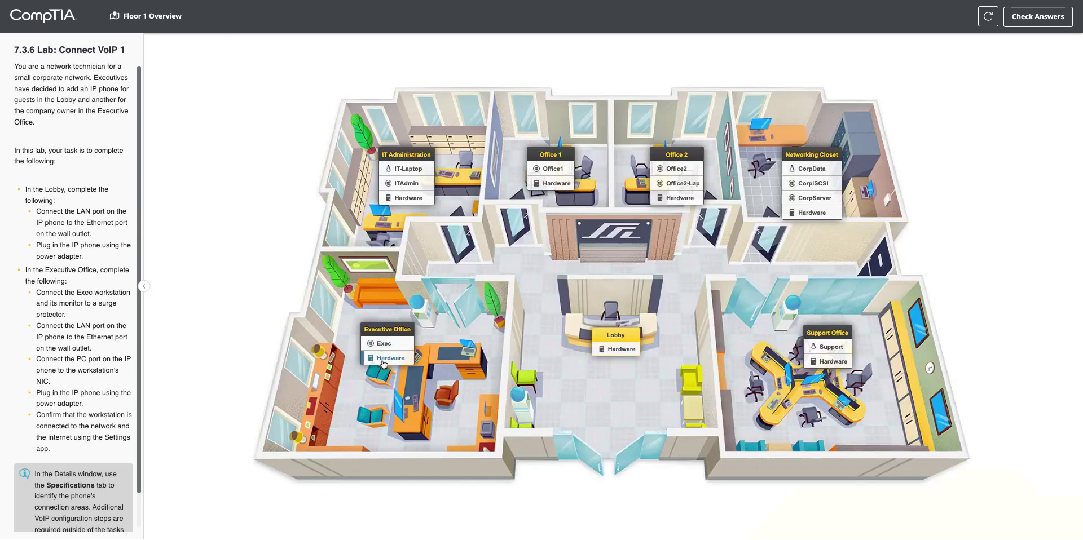
- Place the IP phone beside the Exec workstation in the Executive Office and zoom in on its rear ports
click(382, 364)
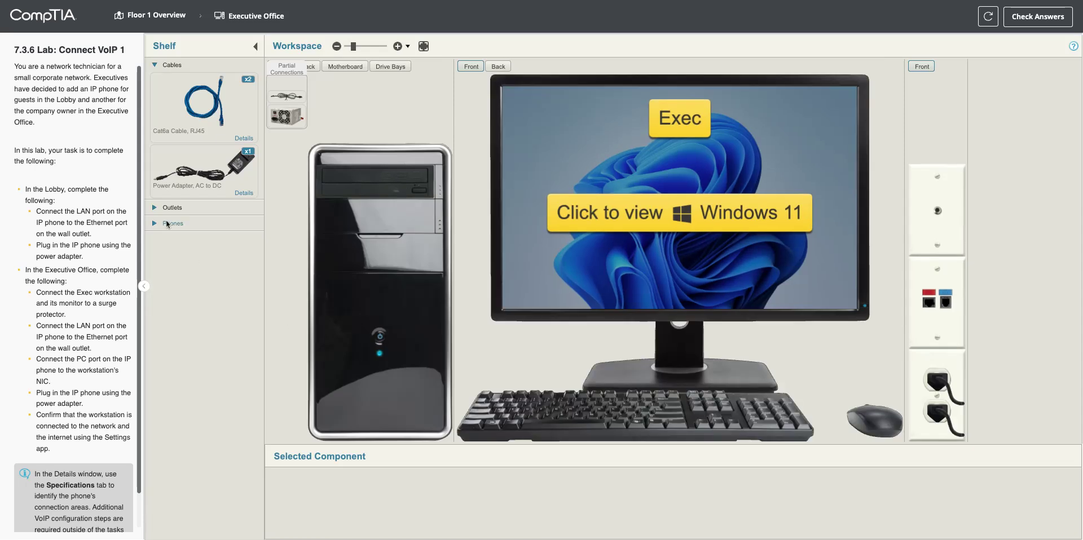
click(169, 223)
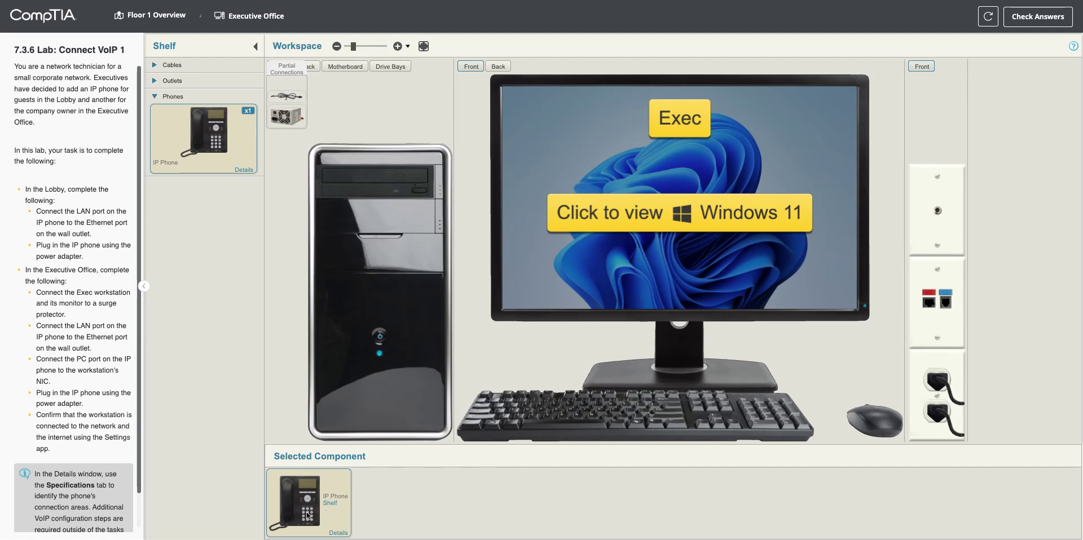
drag(308, 516, 1006, 406)
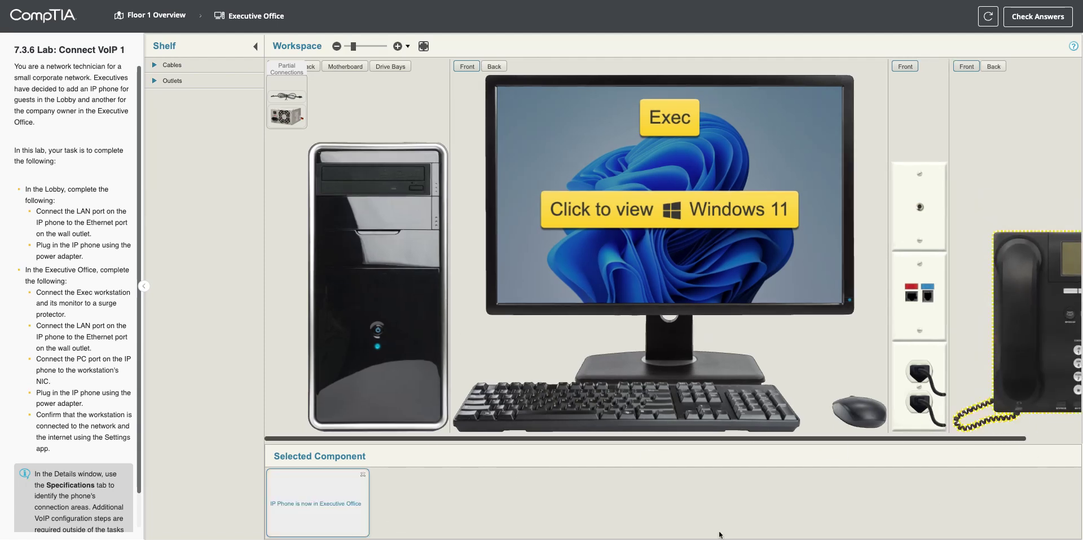
click(993, 66)
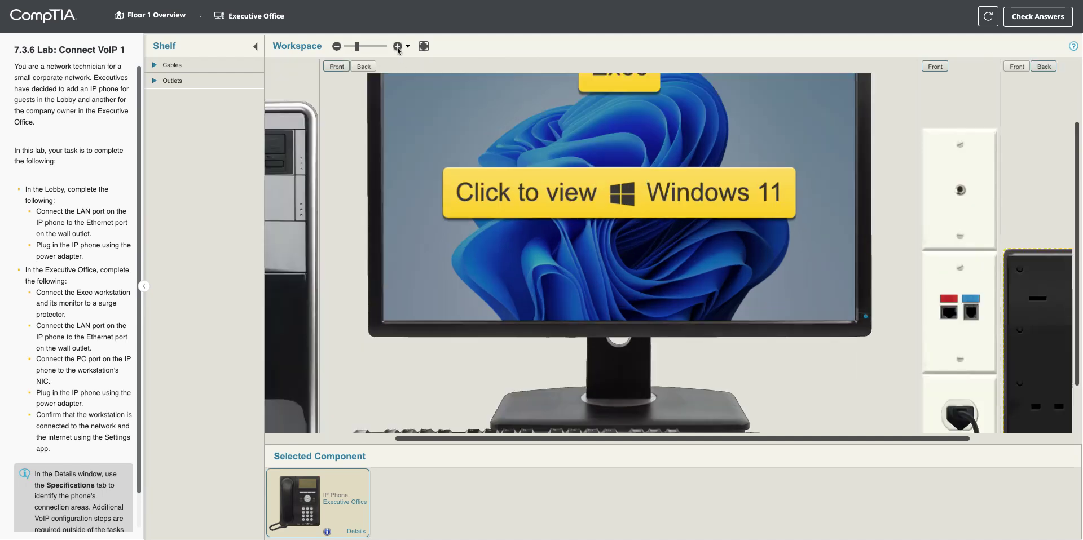
click(398, 47)
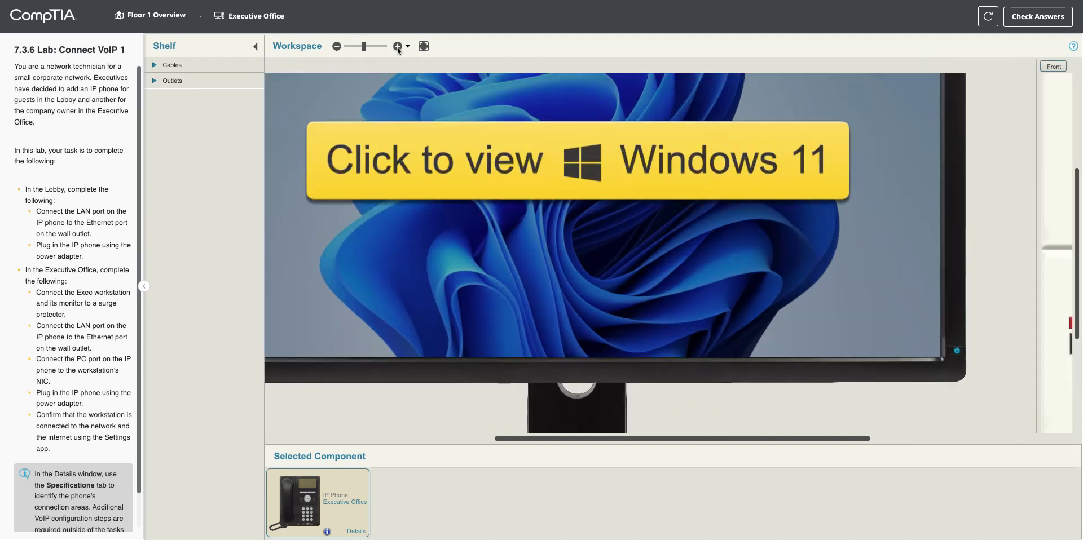
scroll(589, 441, right, 10)
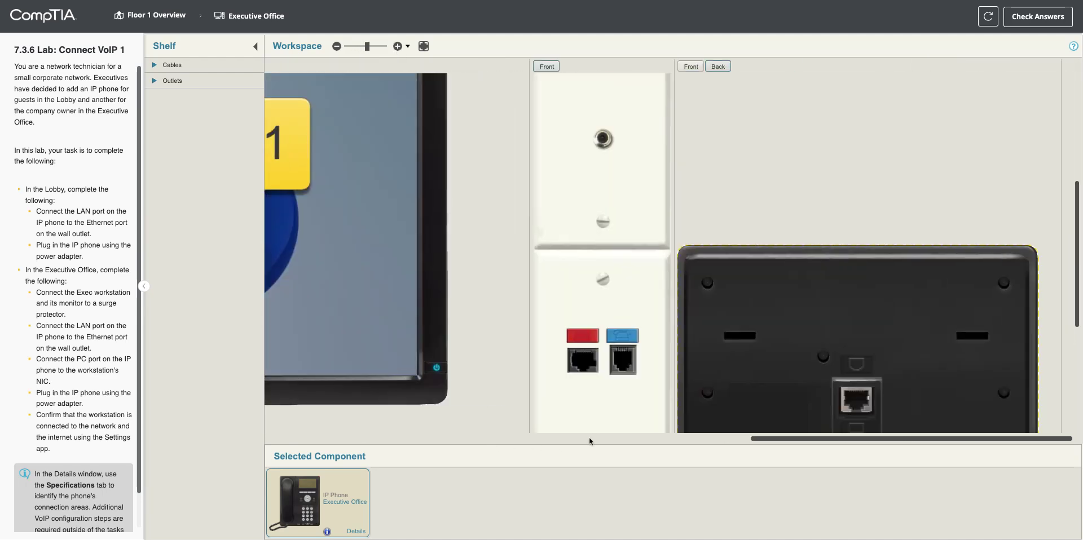
scroll(1079, 314, down, 4)
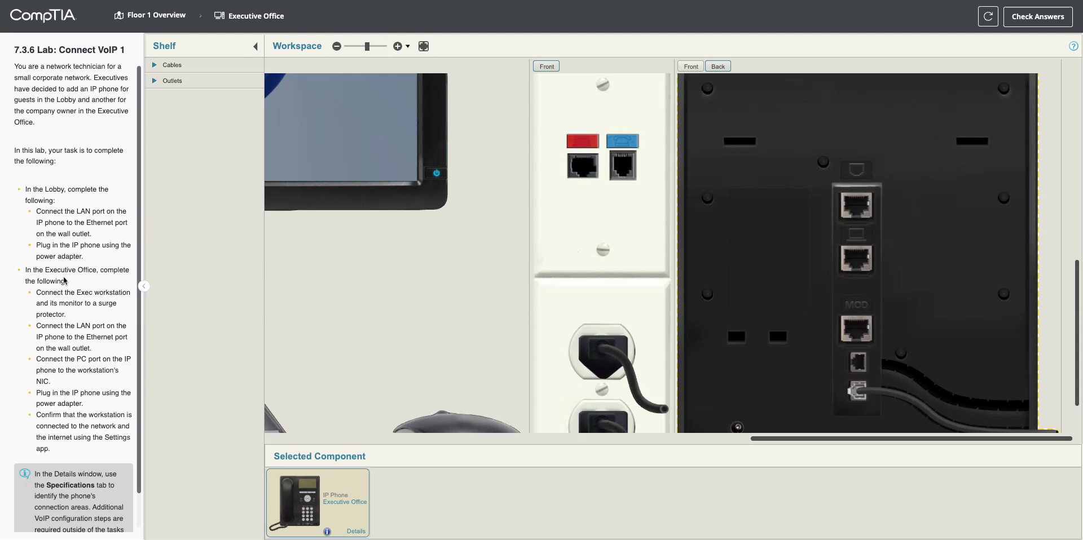
- Connect the Executive Office phone's LAN port to the wall Ethernet port with a Cat6a cable
click(170, 65)
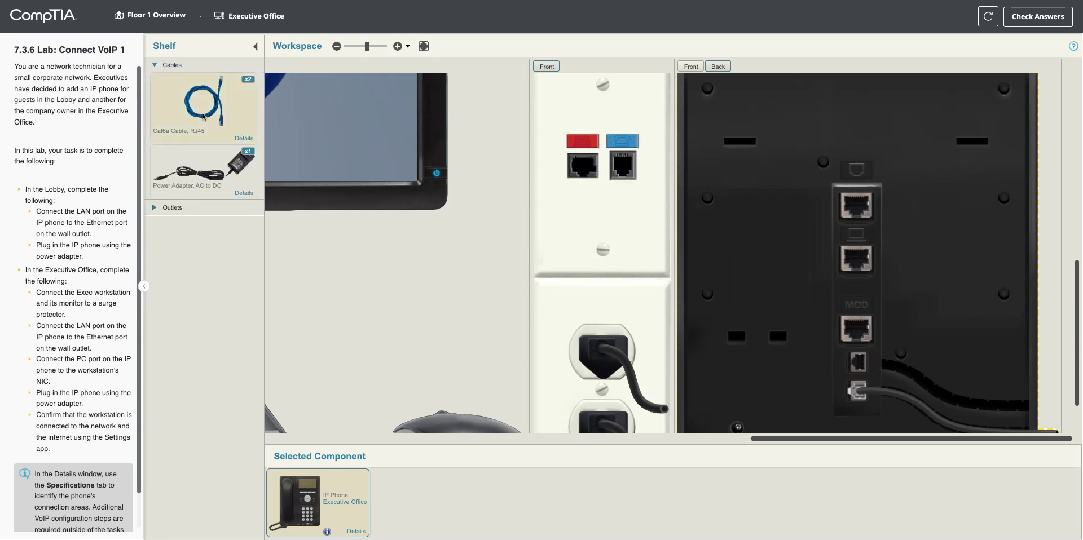
click(203, 116)
click(401, 502)
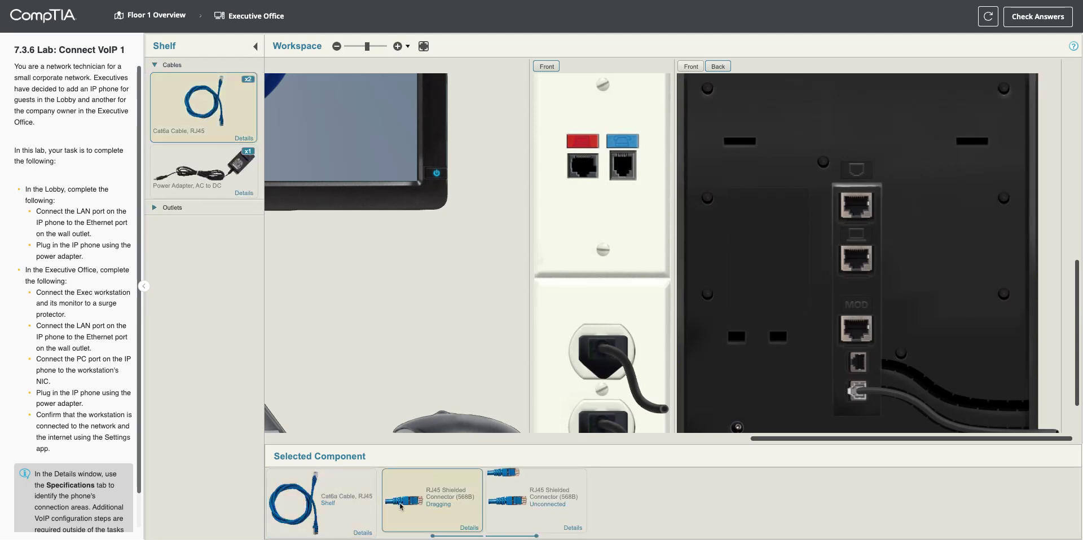
click(871, 282)
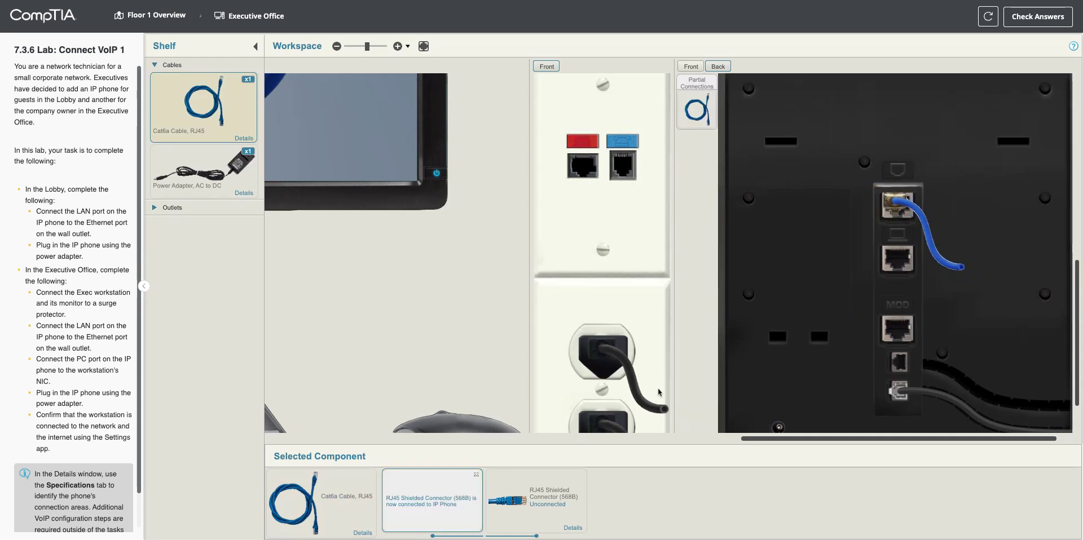
click(524, 499)
click(580, 158)
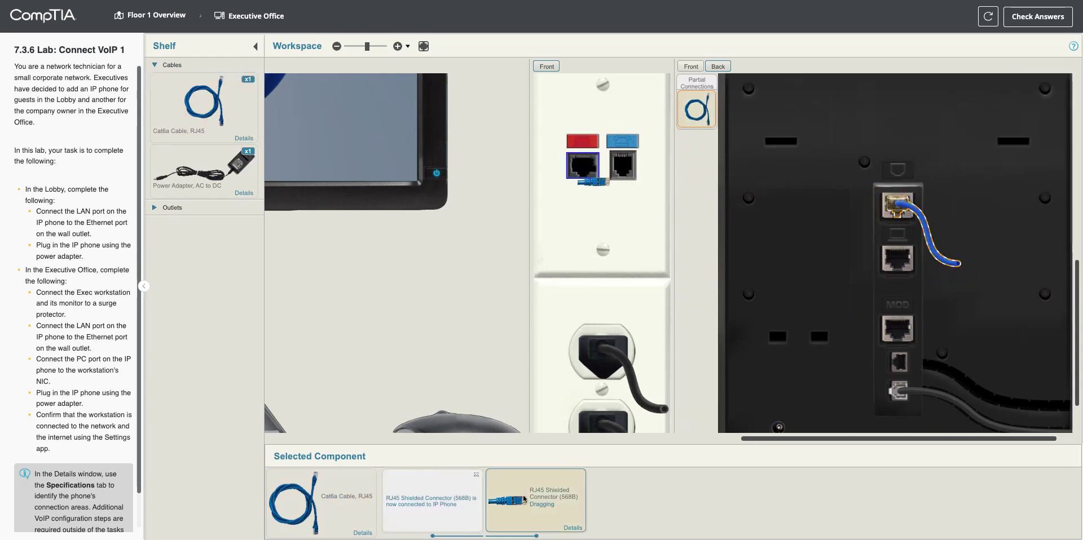
- Plug the power adapter's DC connector into the phone's power port
click(207, 179)
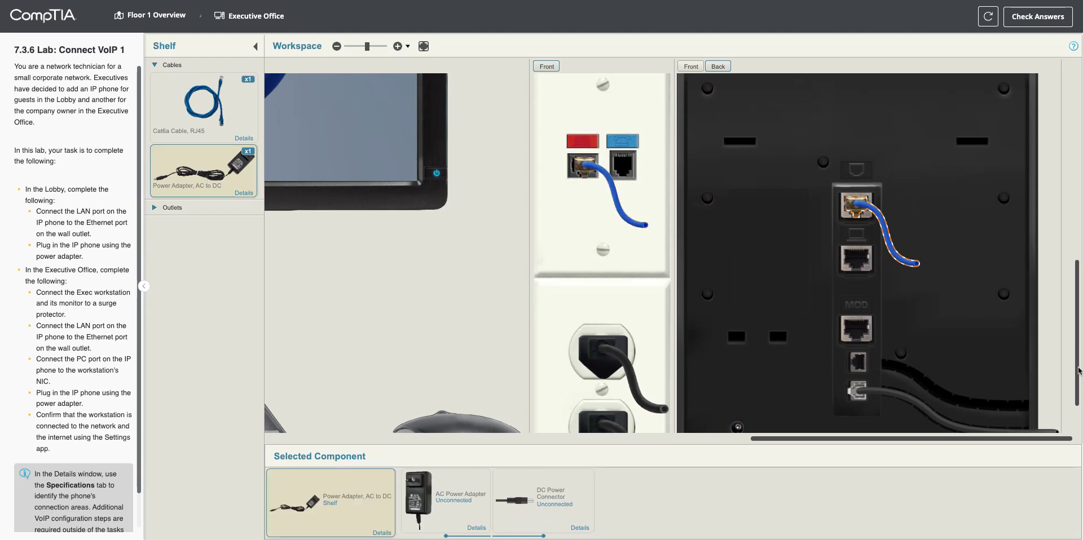
scroll(1078, 371, down, 2)
scroll(1079, 371, up, 4)
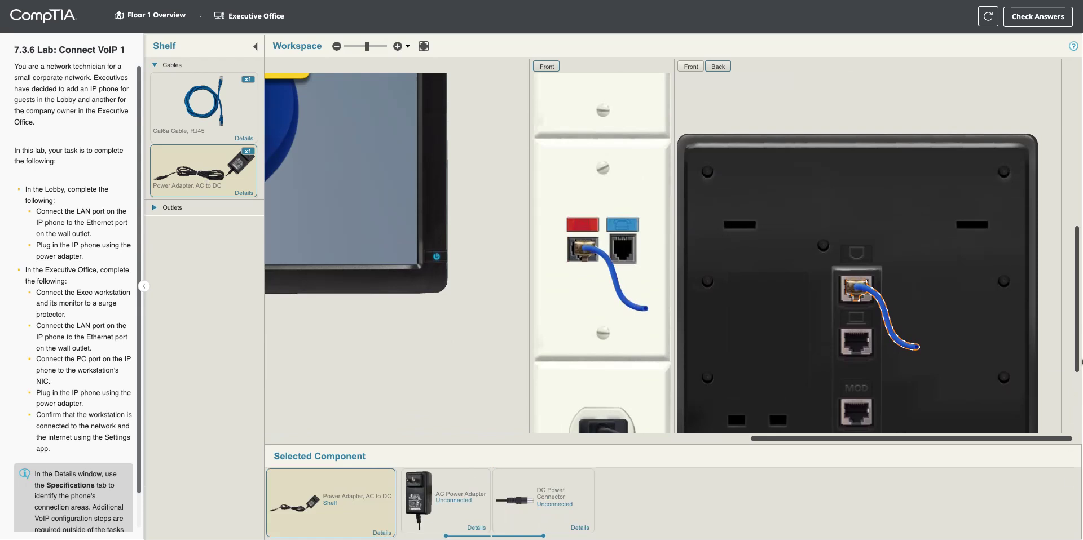
scroll(1078, 361, down, 2)
scroll(1078, 361, down, 2)
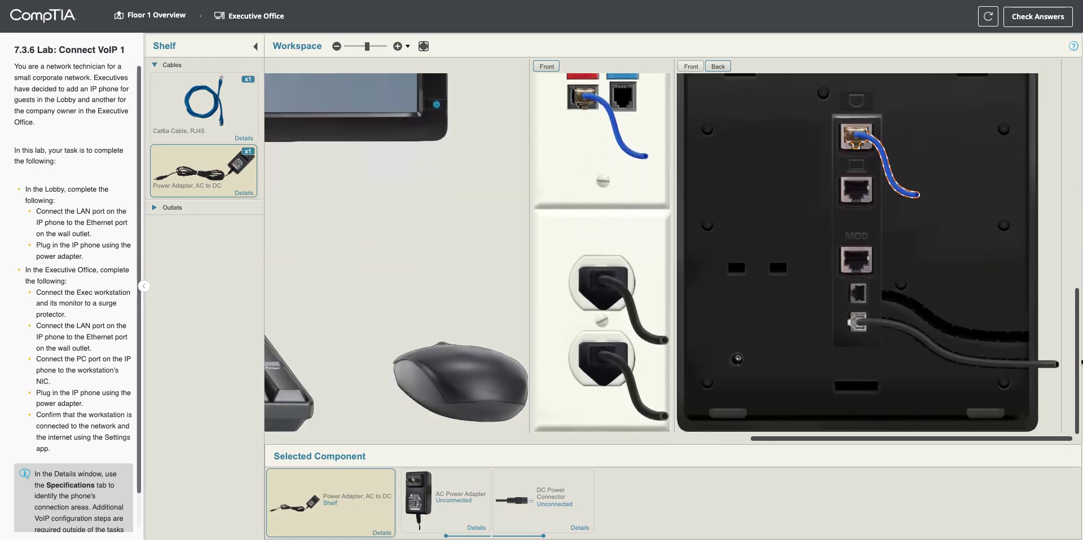
click(534, 508)
mouse_move(543, 506)
mouse_down()
mouse_move(750, 379)
mouse_move(738, 359)
mouse_up()
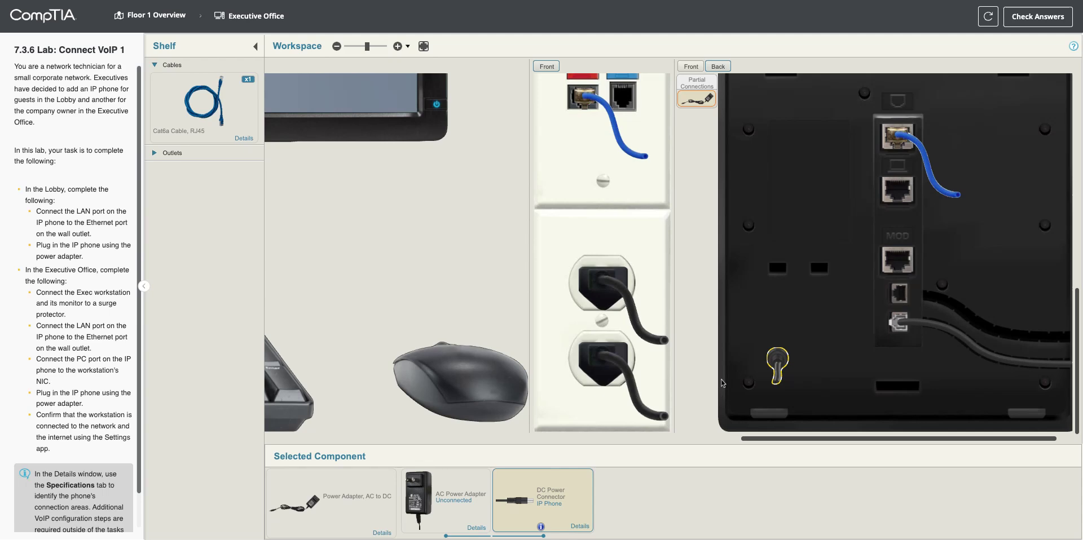
- Zoom out and place a surge protector beside the Executive Office IP phone
click(337, 47)
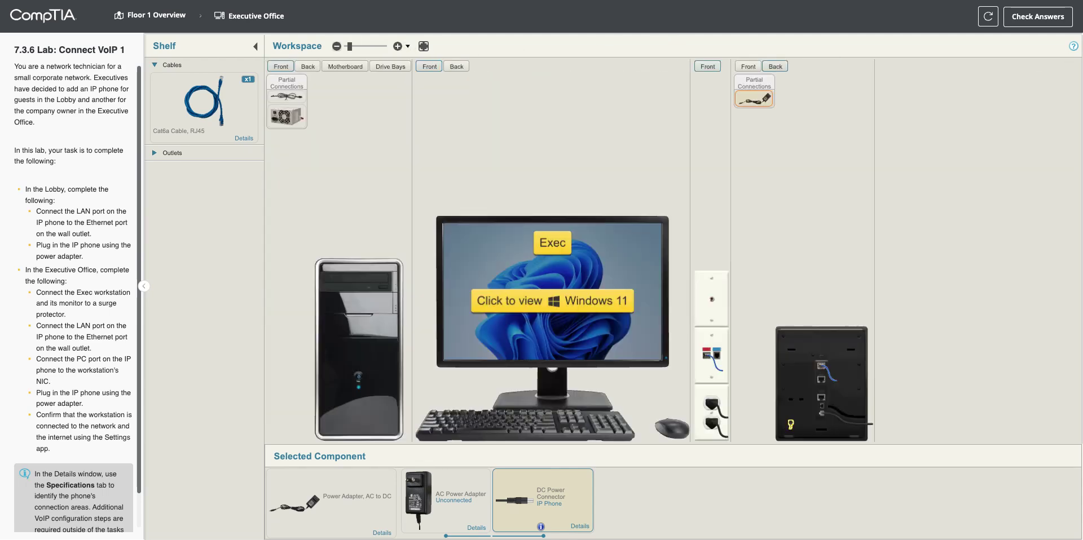
click(152, 153)
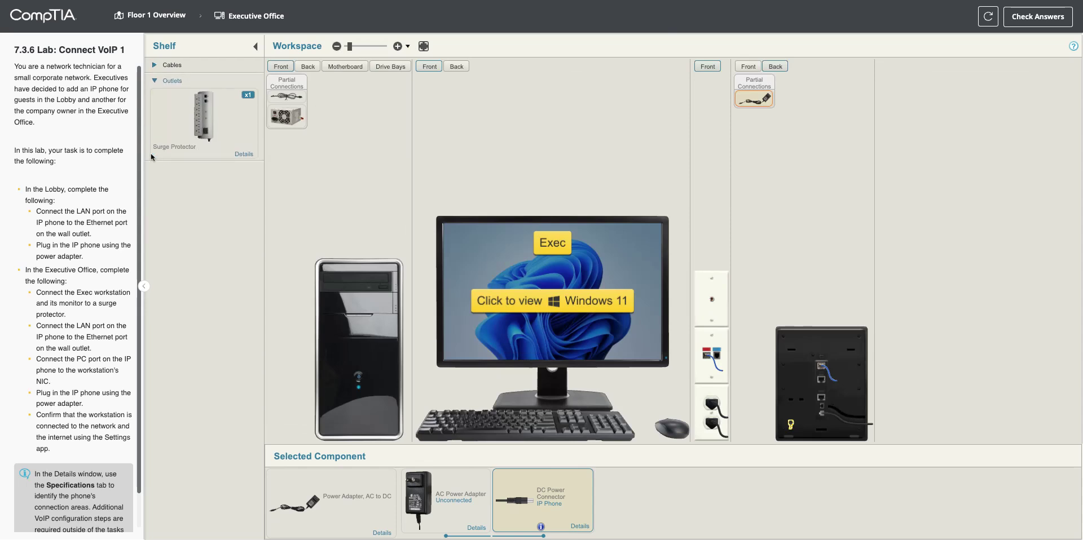
click(205, 129)
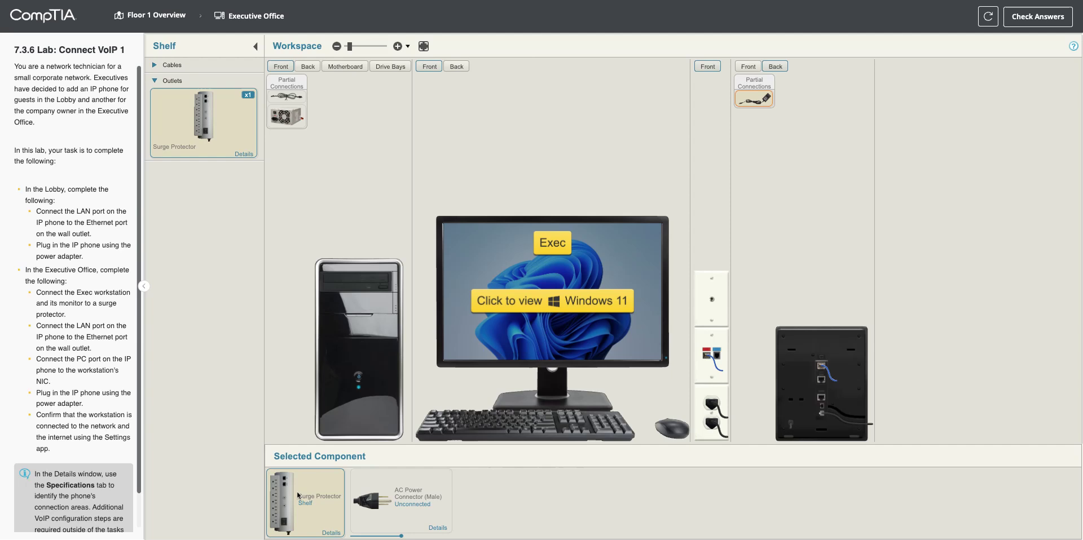
drag(302, 493, 756, 389)
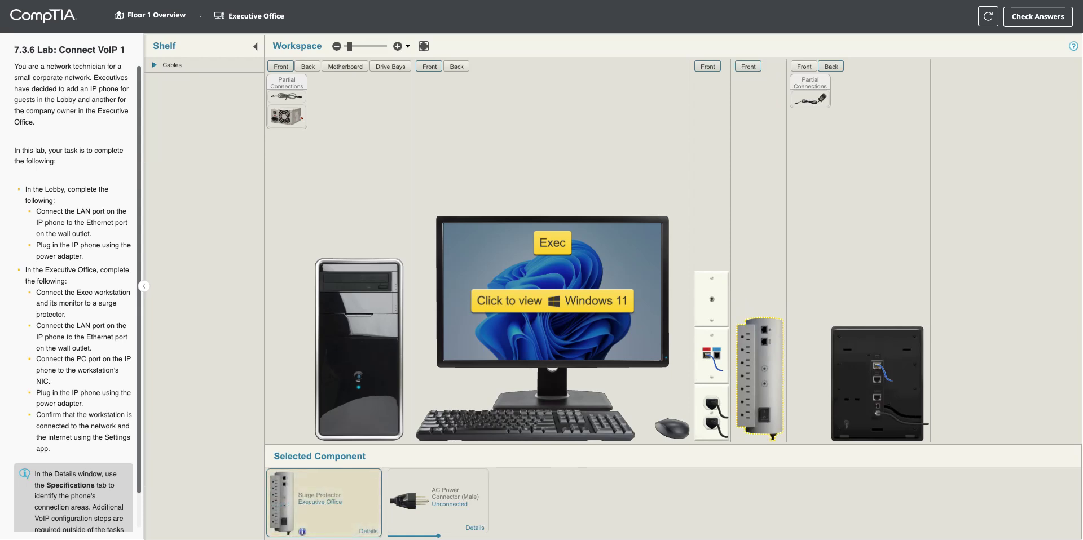
- Plug the phone's power adapter AC end into the surge protector
click(893, 422)
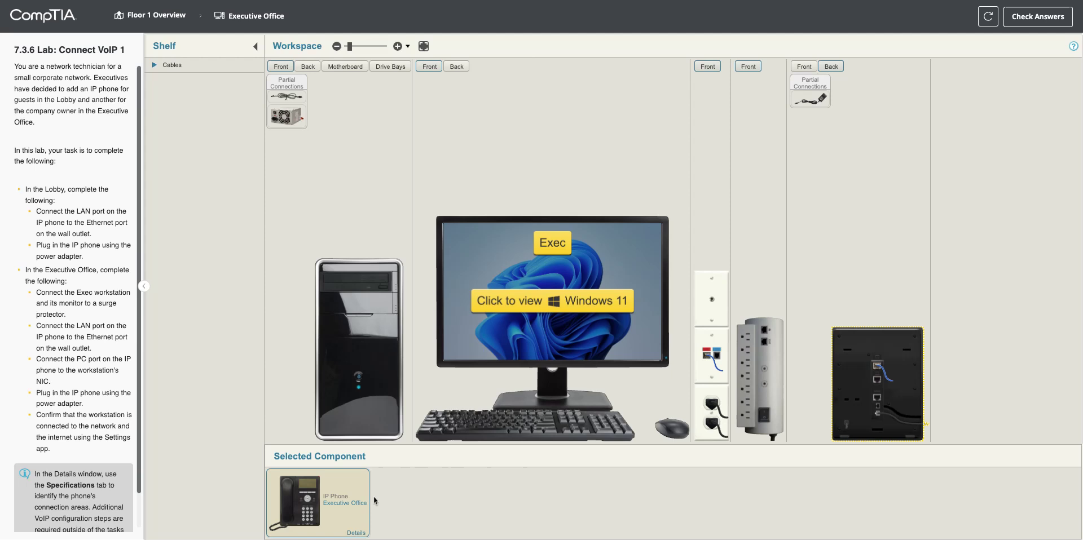
click(169, 65)
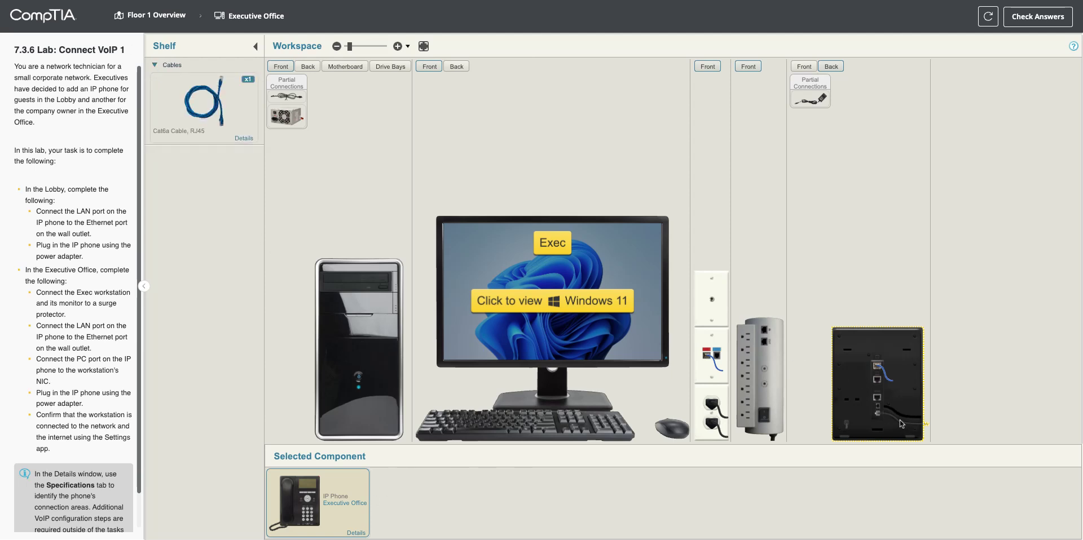
click(847, 430)
click(406, 502)
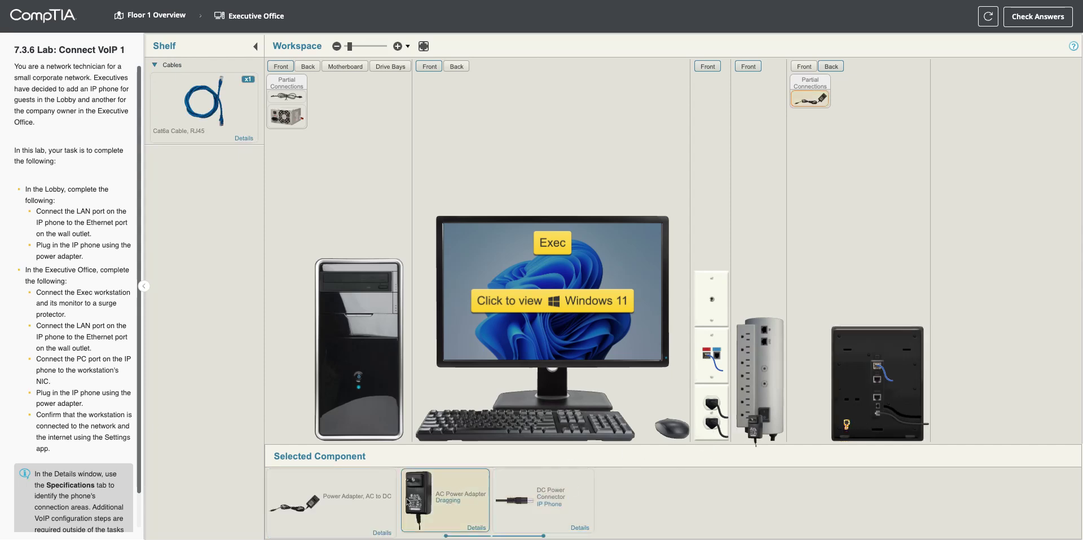
click(755, 429)
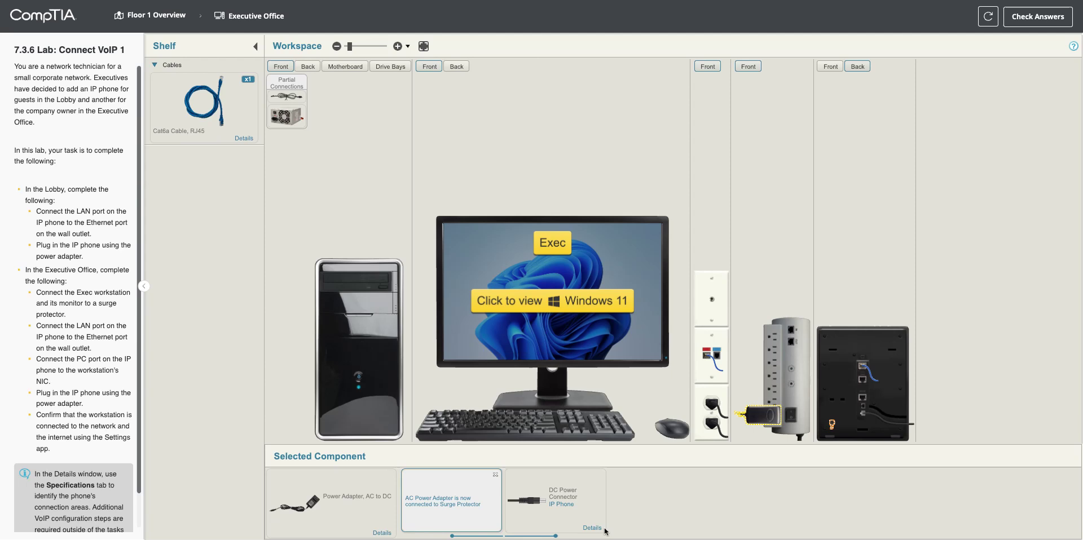
click(802, 352)
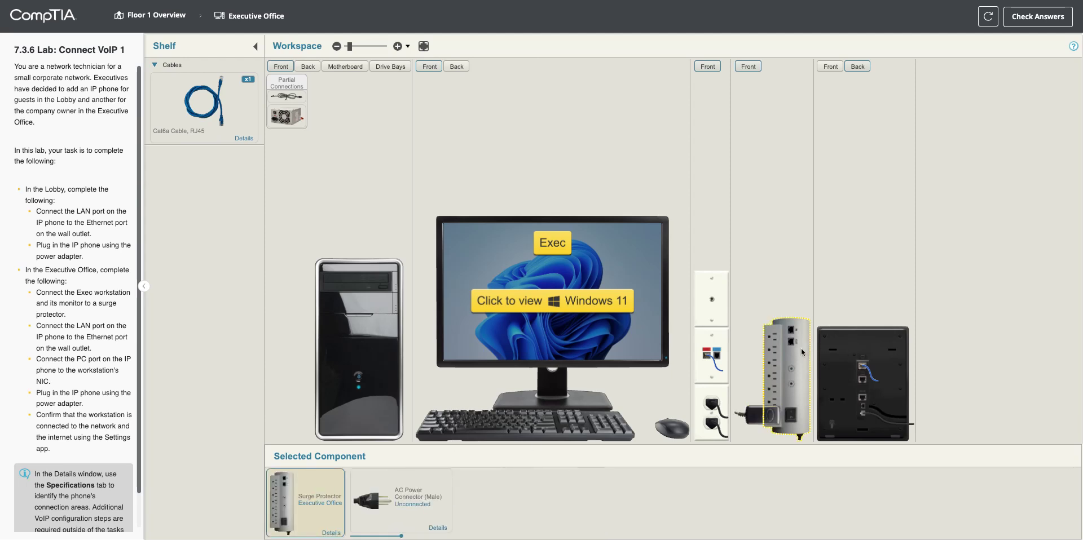
- Shut down the Exec workstation, move its power cord to the surge protector, and plug the surge protector into the wall outlet
click(358, 378)
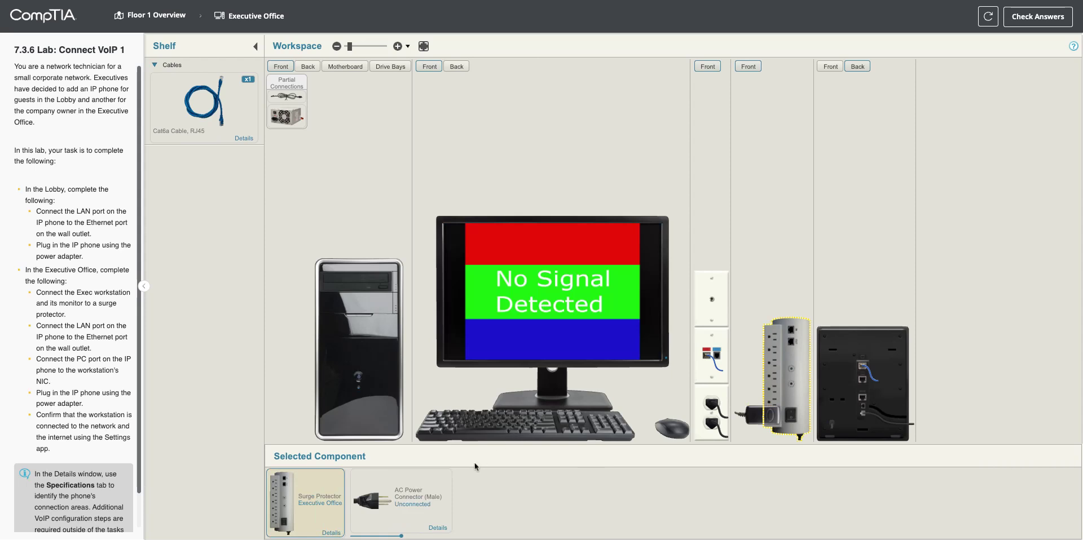
drag(370, 506, 657, 469)
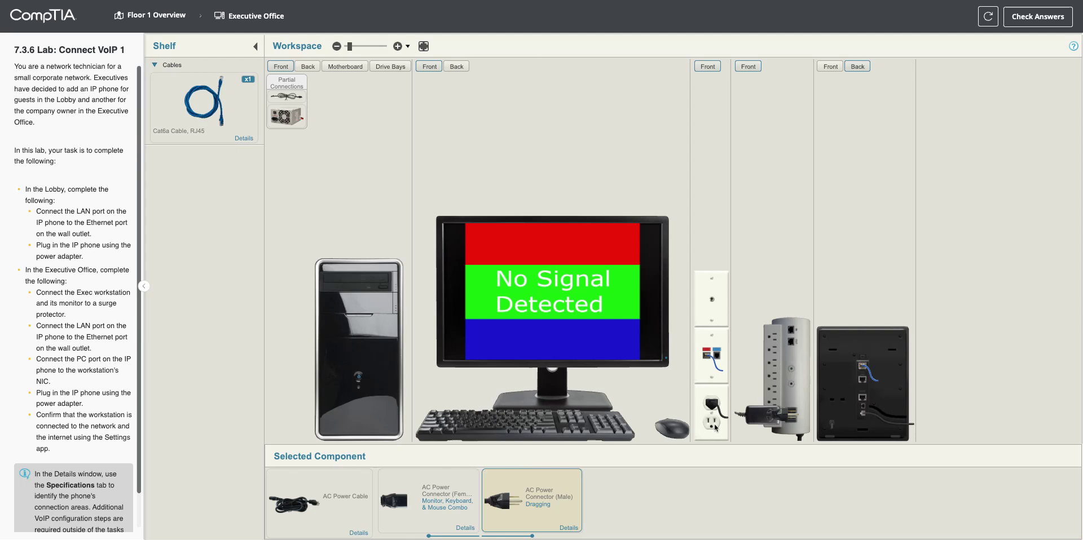
drag(715, 427, 773, 395)
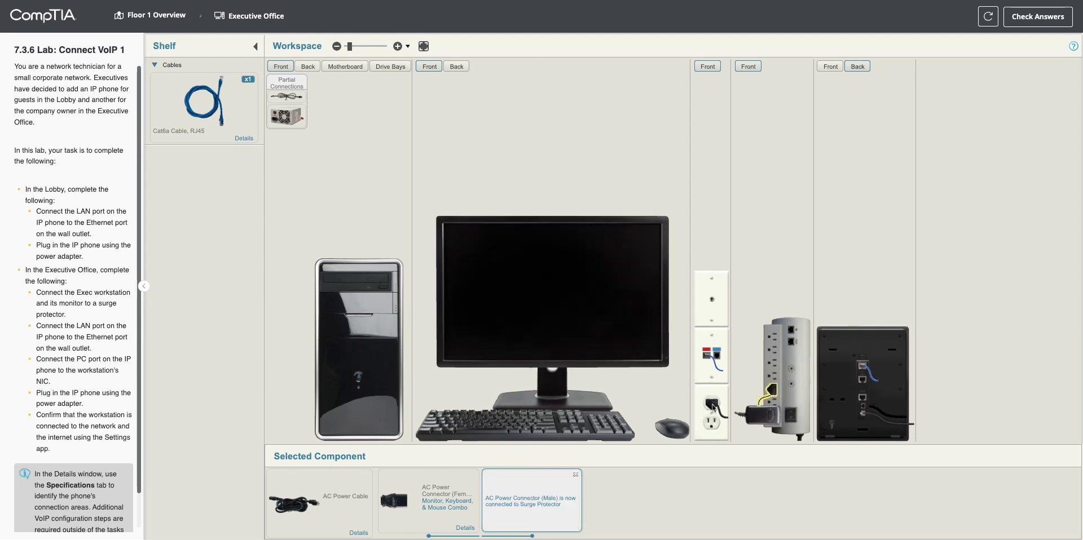
drag(708, 408, 712, 407)
click(743, 438)
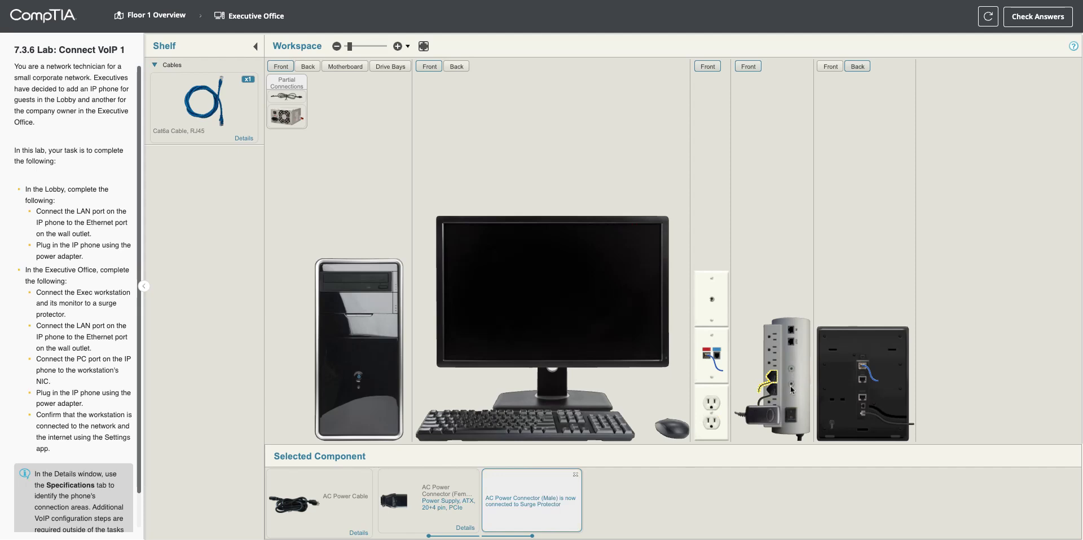
click(370, 502)
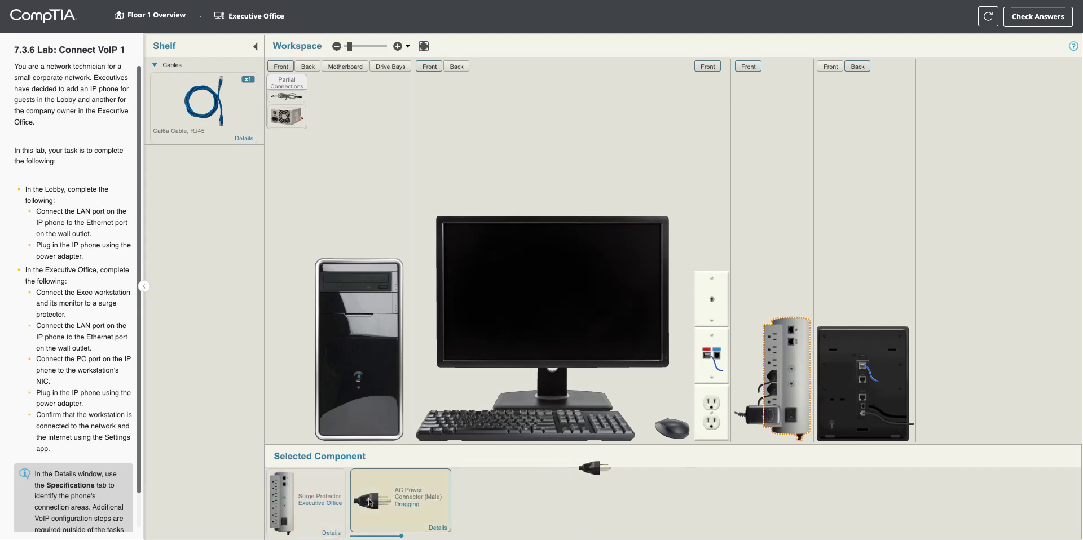
click(728, 440)
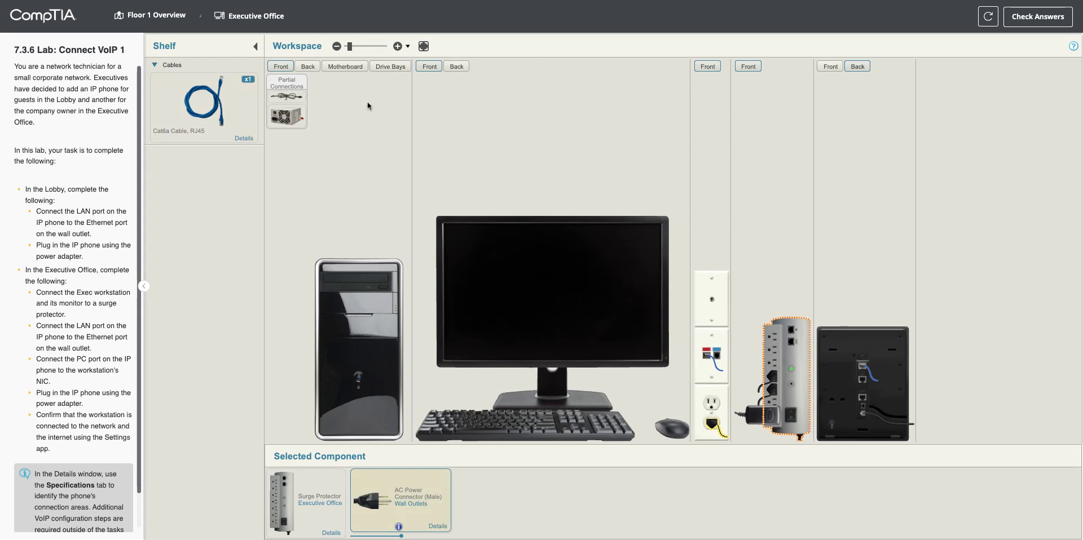
- Run a Cat6a cable from the Exec workstation's network card to the IP phone's port
click(312, 69)
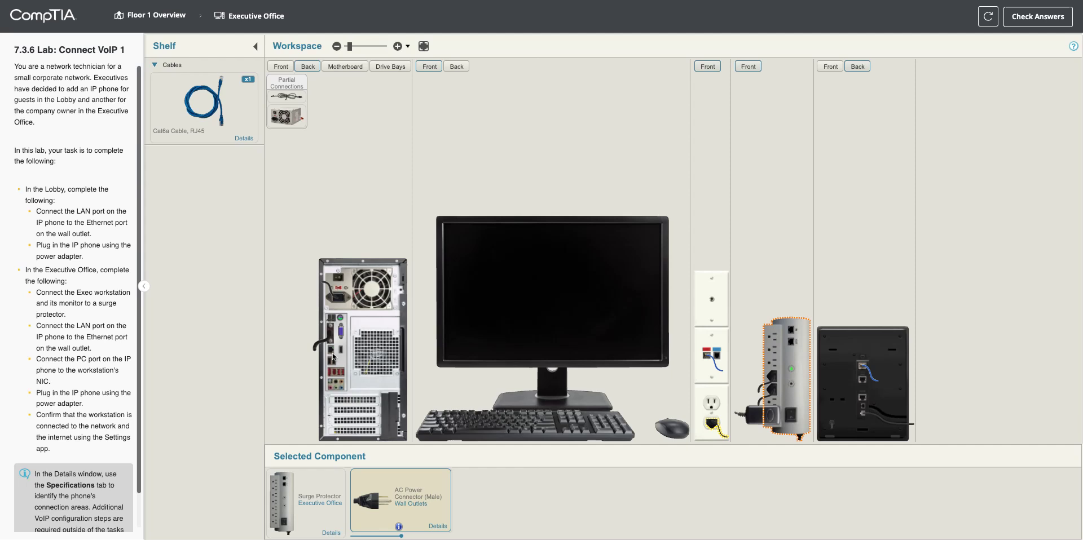
click(204, 118)
drag(434, 504, 379, 375)
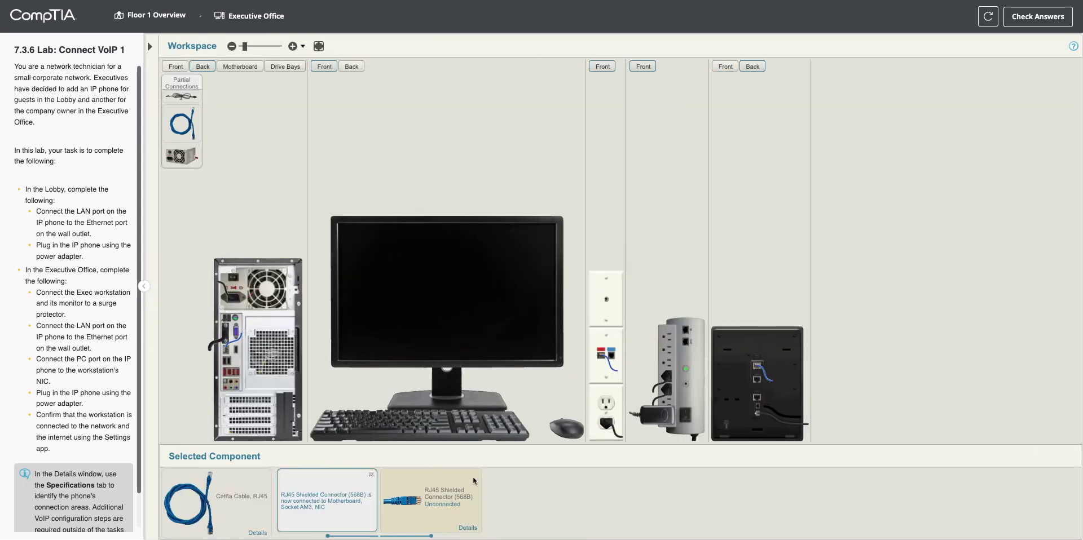
drag(404, 503, 781, 404)
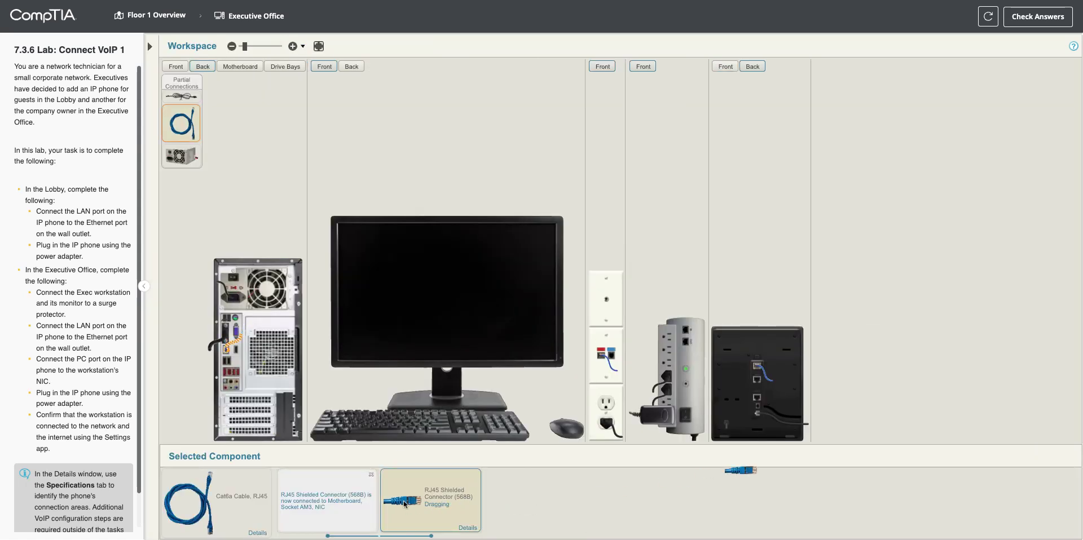
click(781, 403)
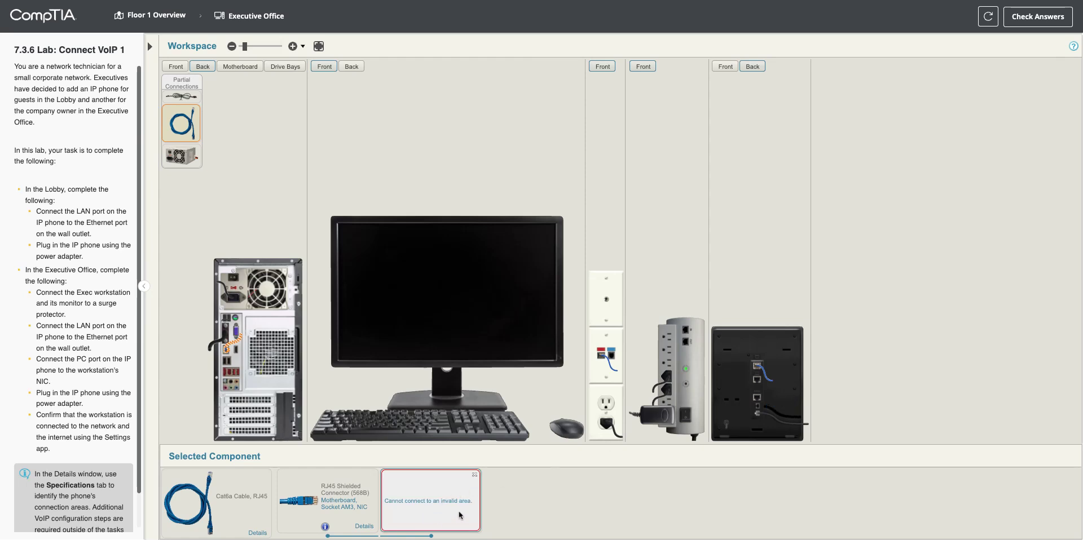
click(403, 507)
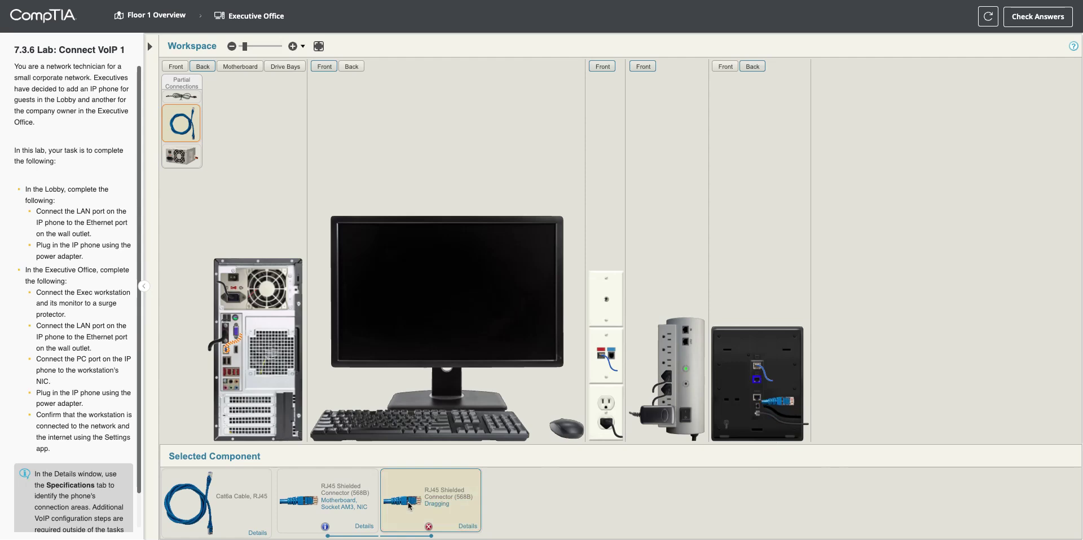
click(757, 378)
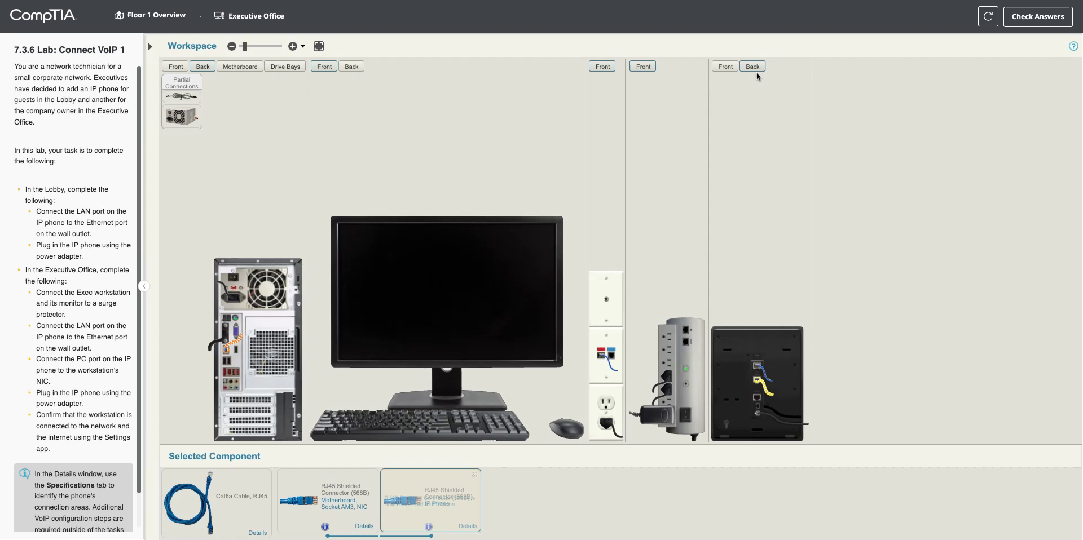
click(726, 66)
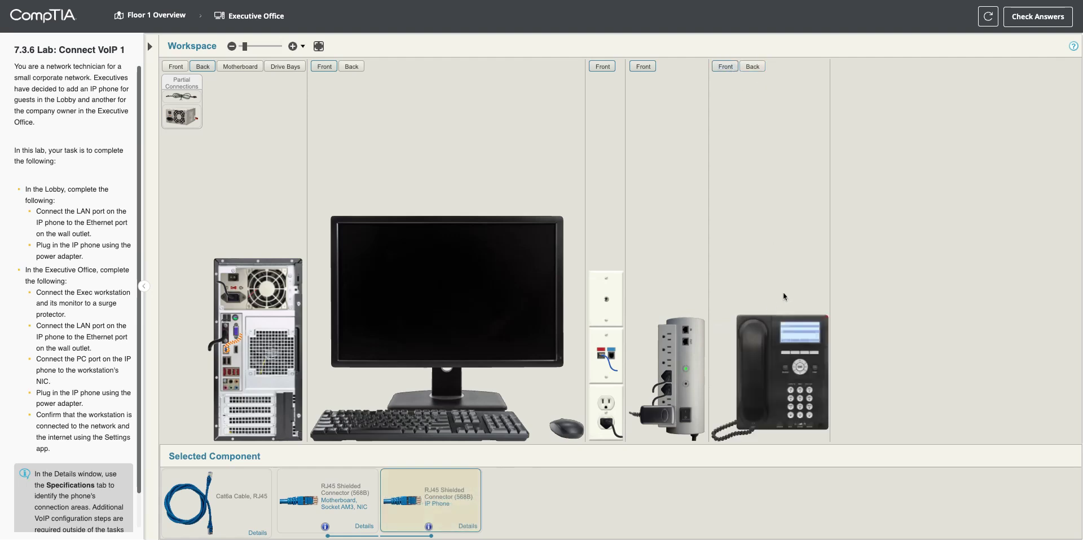
- Power on the Exec workstation from its front panel and acknowledge the Computer Startup message
click(253, 308)
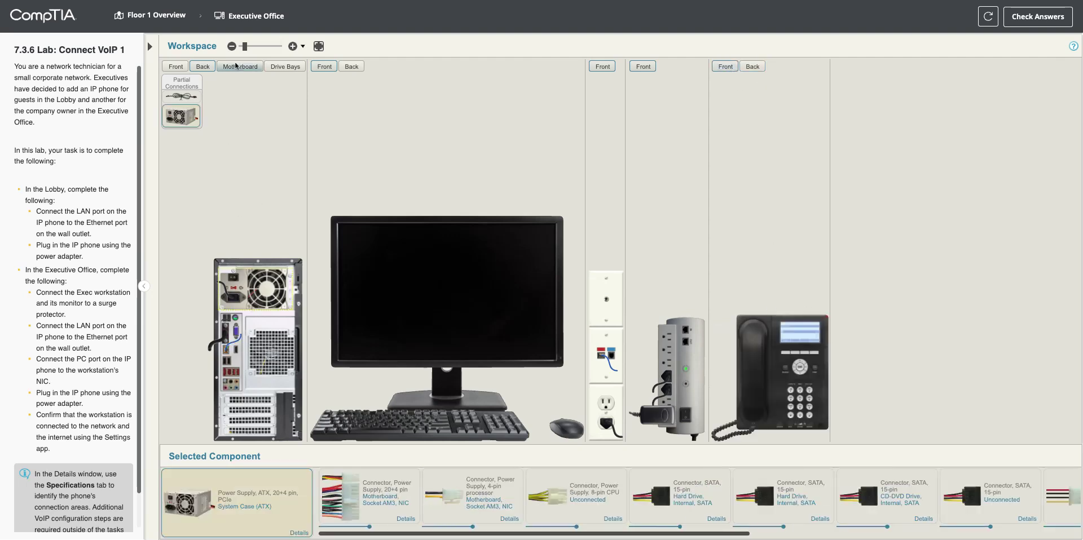
click(175, 66)
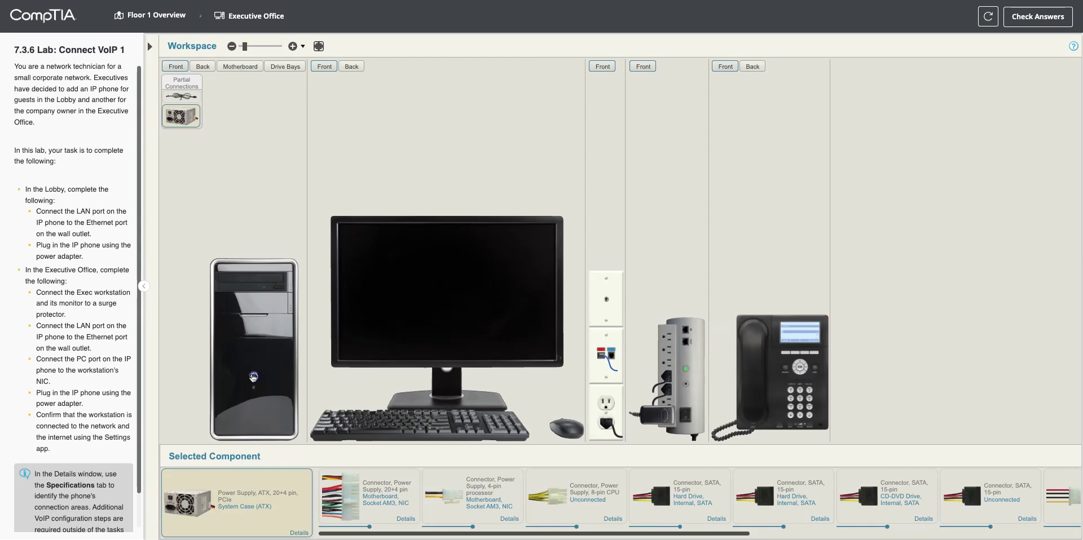
click(254, 376)
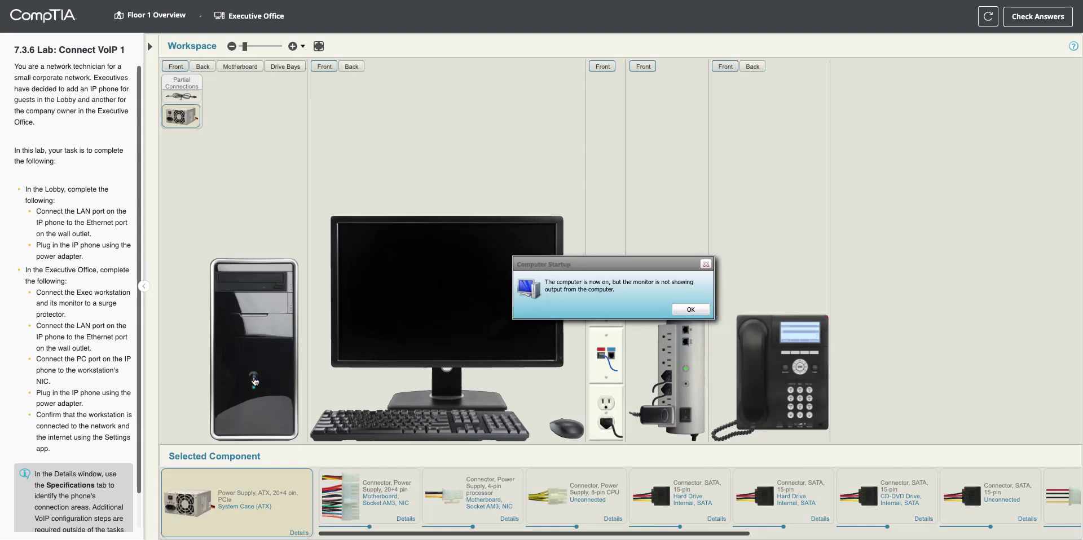
click(698, 312)
click(525, 370)
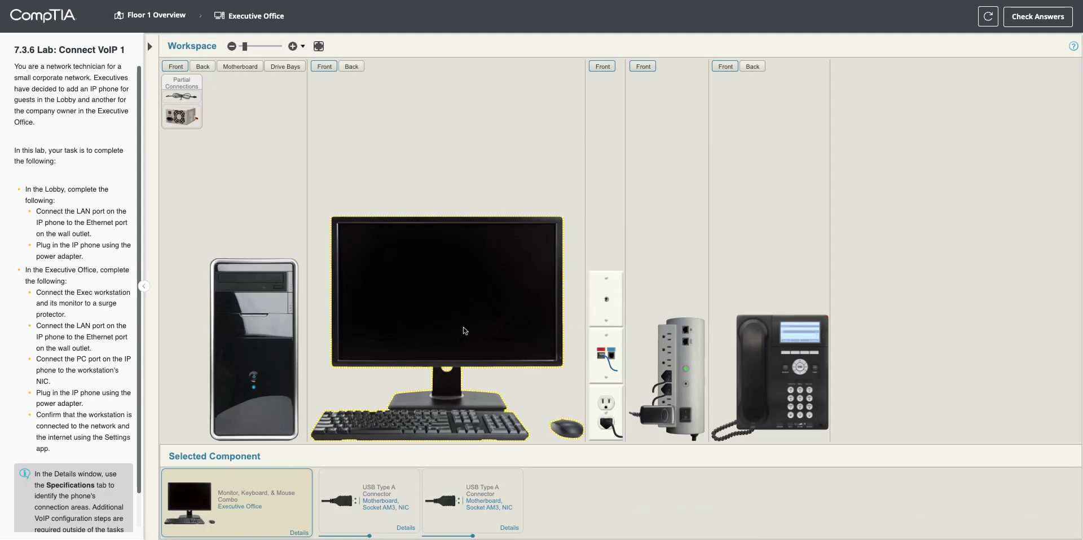
- Switch on the Exec monitor, view the Windows 11 desktop, and confirm a 100% lab score
scroll(464, 331, up, 3)
scroll(464, 331, down, 4)
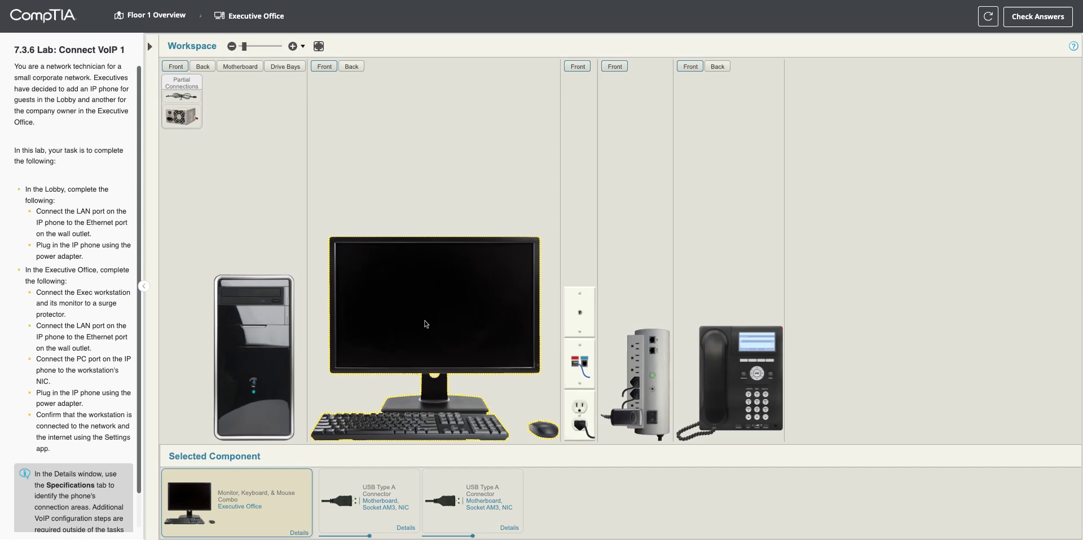
click(352, 67)
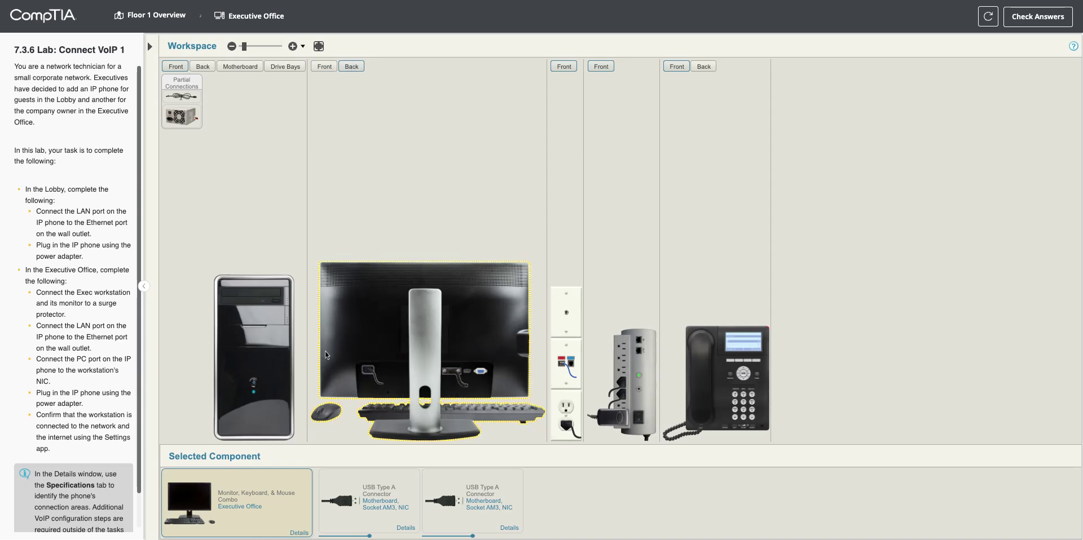
click(325, 66)
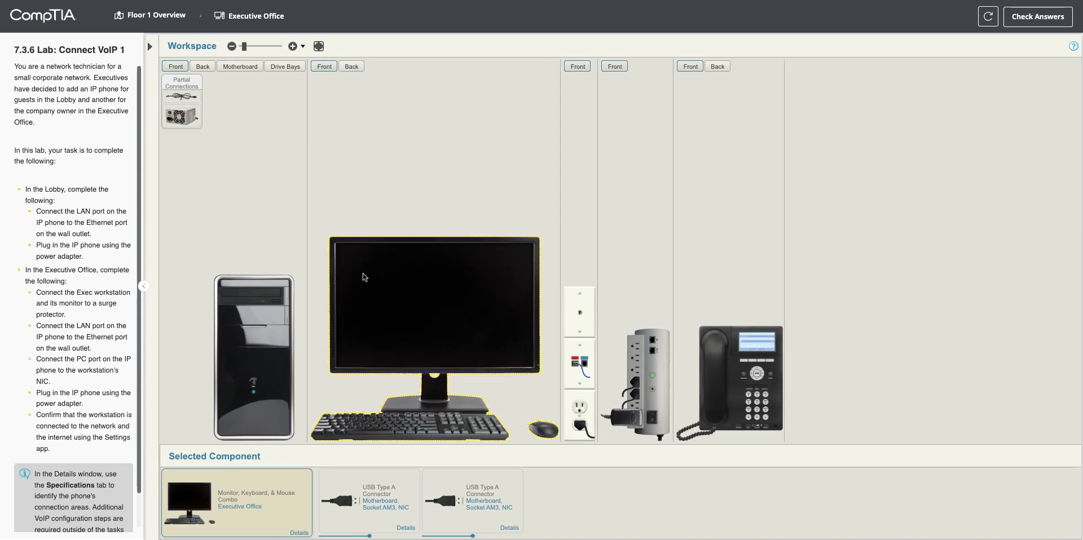
scroll(451, 346, up, 2)
scroll(451, 347, up, 3)
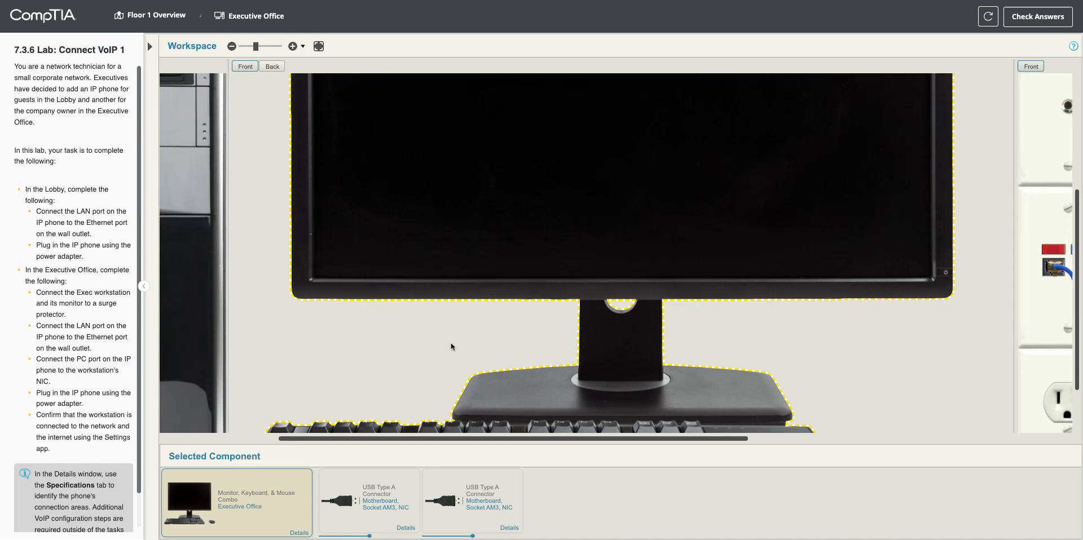
scroll(451, 346, down, 4)
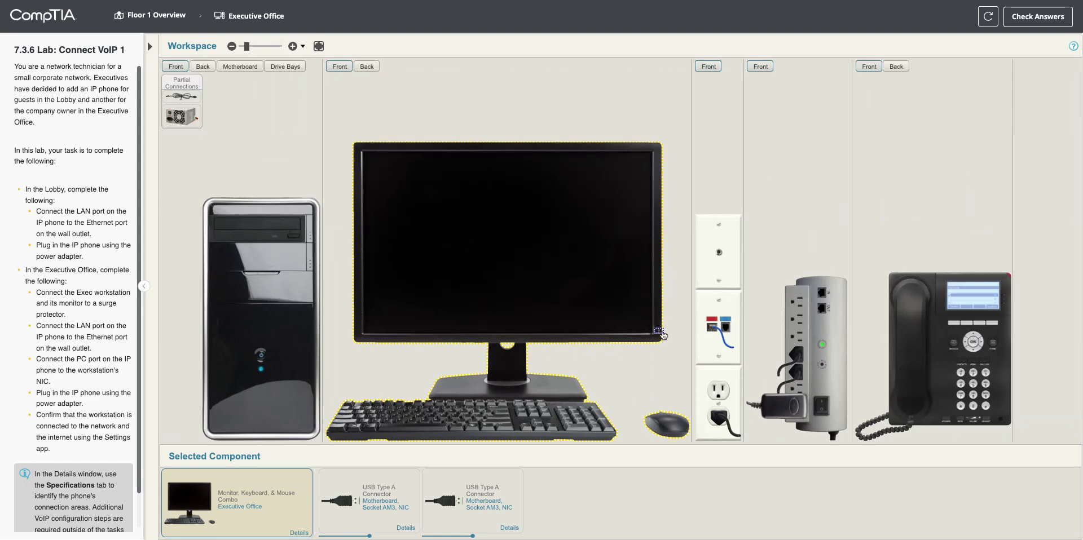
click(659, 332)
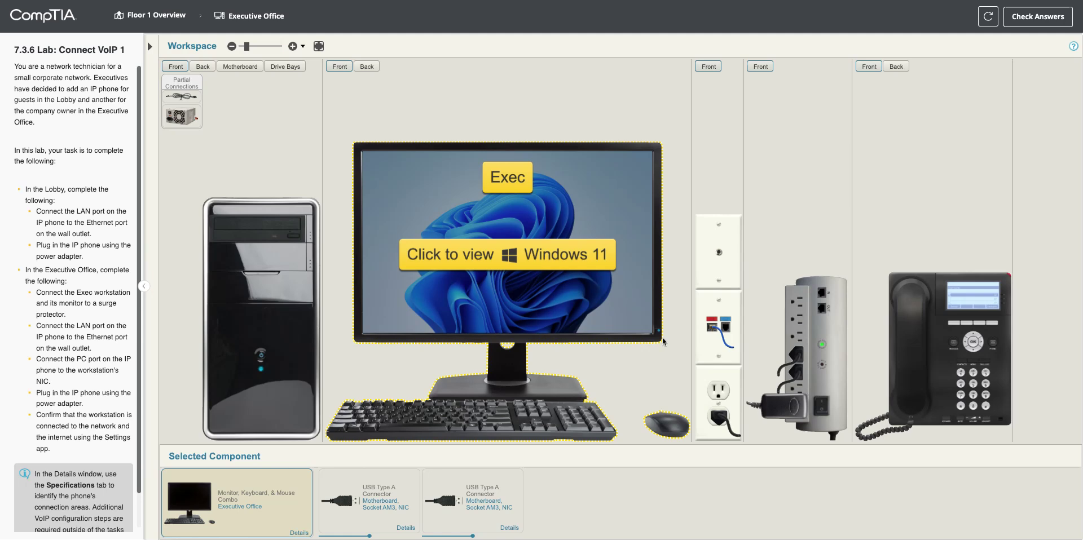
click(494, 255)
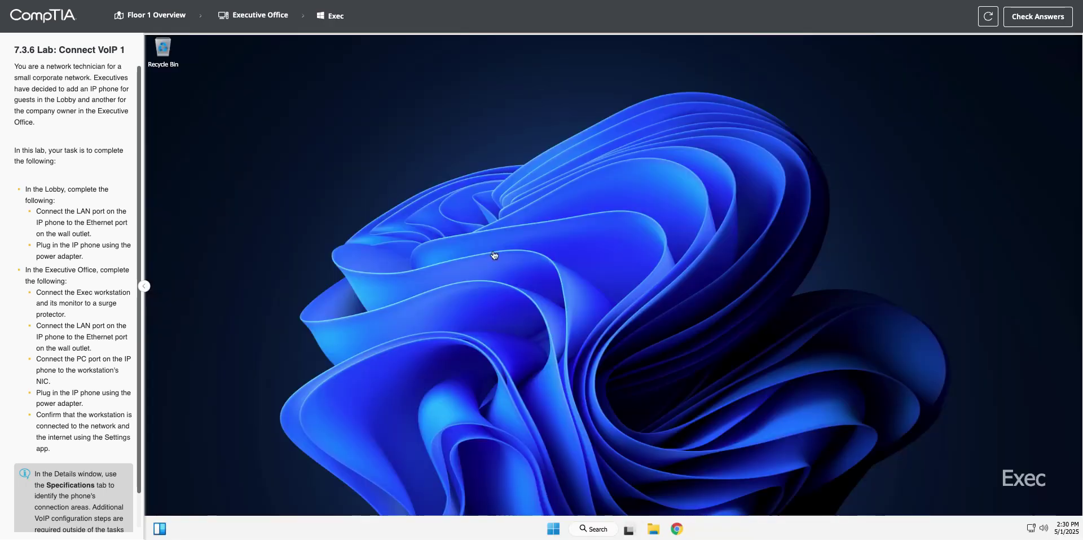
mouse_move(1030, 529)
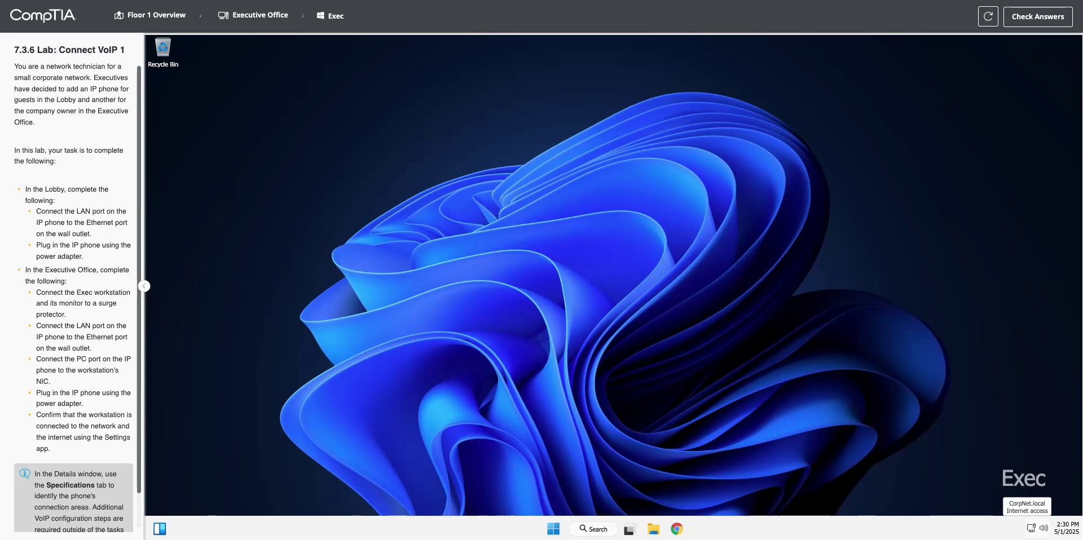
click(1027, 23)
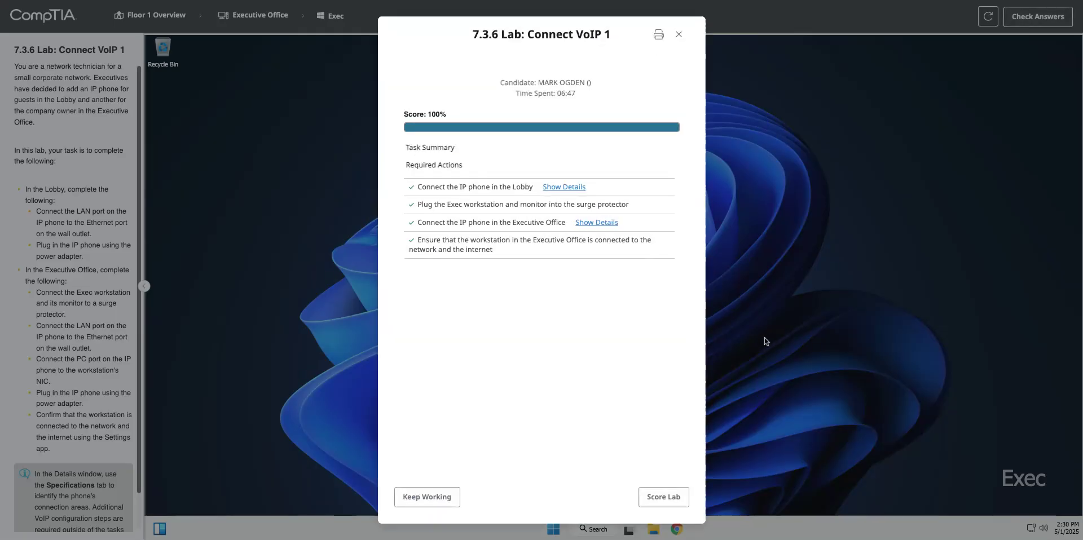